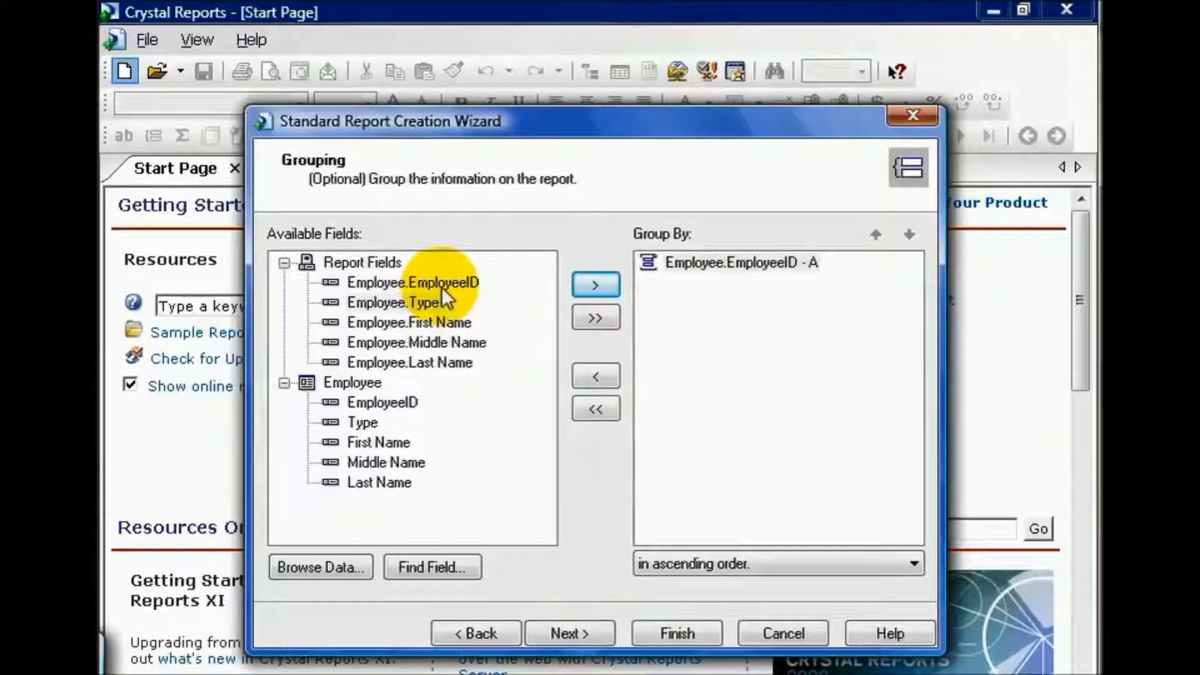
Check the sort order choices for the Employee.EmployeeID group, keeping ascending order
left_click(731, 265)
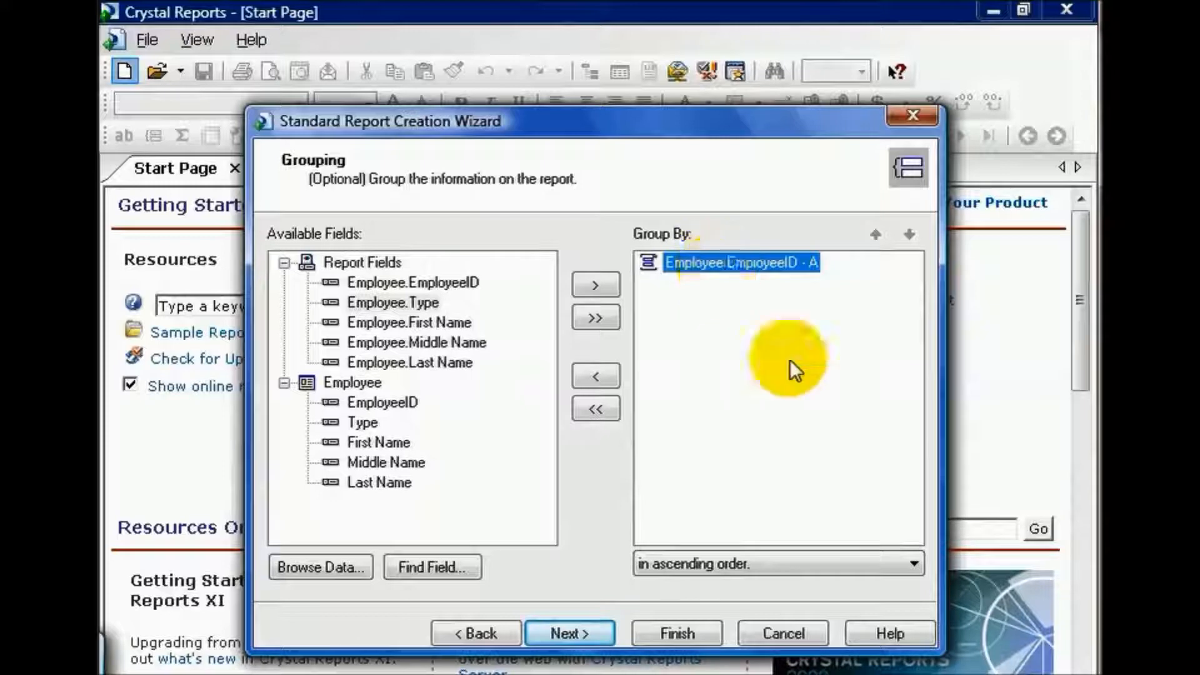
left_click(914, 564)
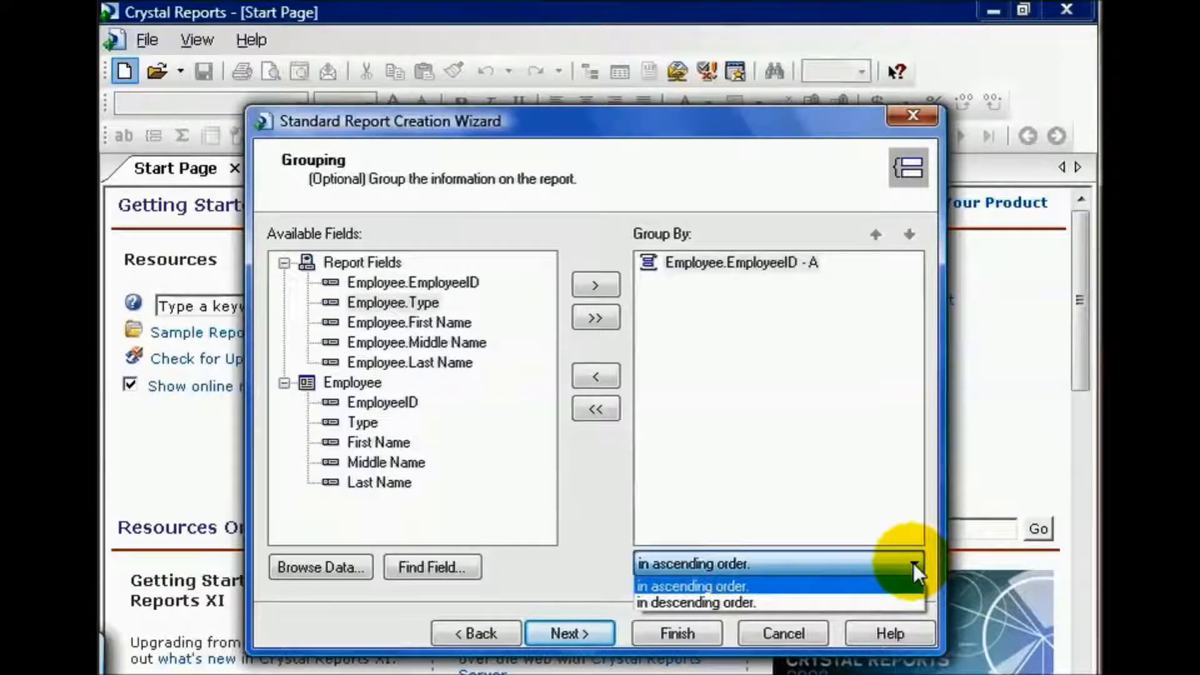
left_click(913, 564)
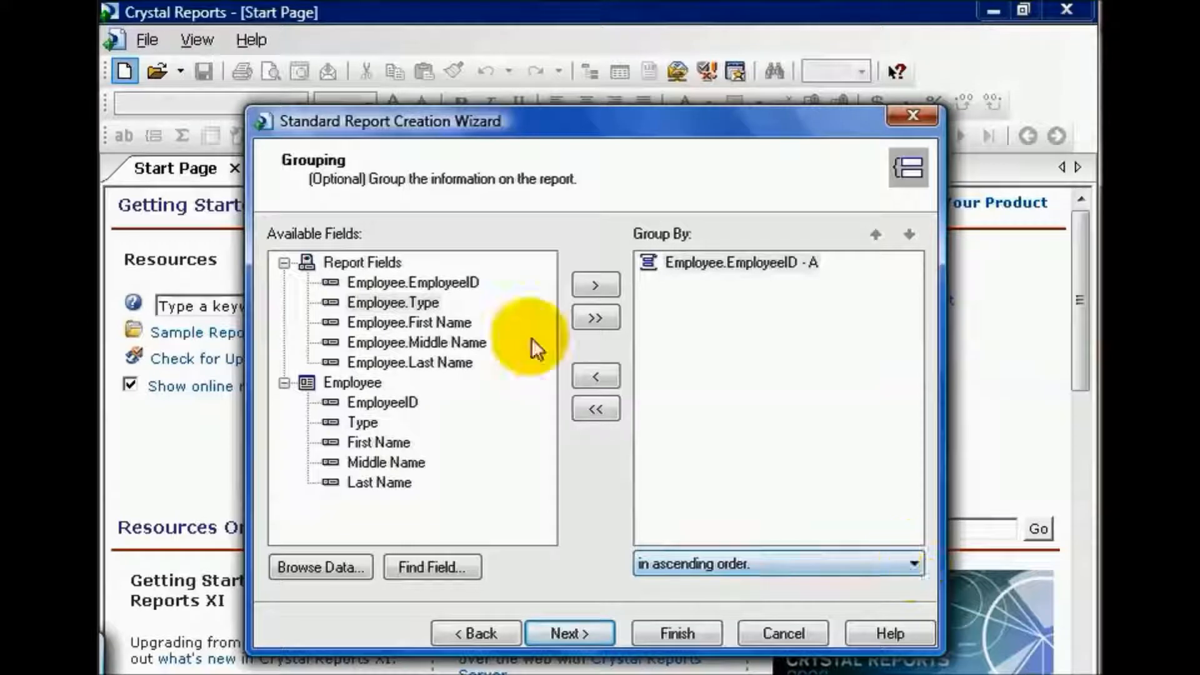
Browse the stored data of the Employee.EmployeeID report field and close the value list
left_click(414, 281)
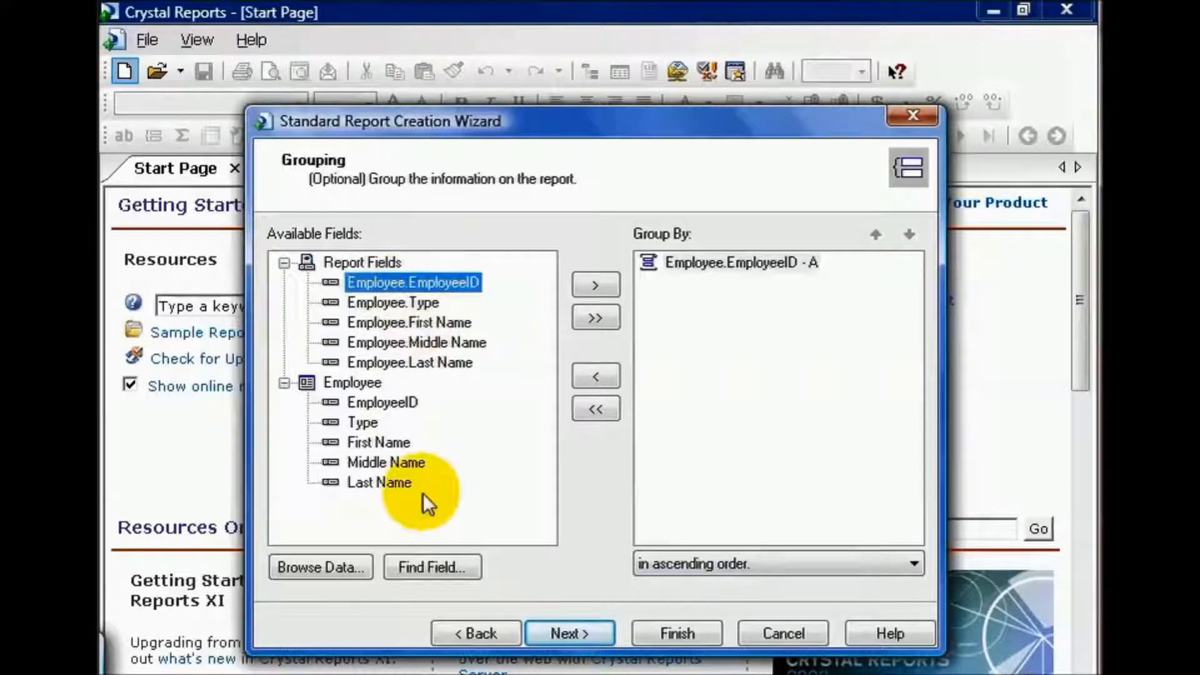
left_click(350, 561)
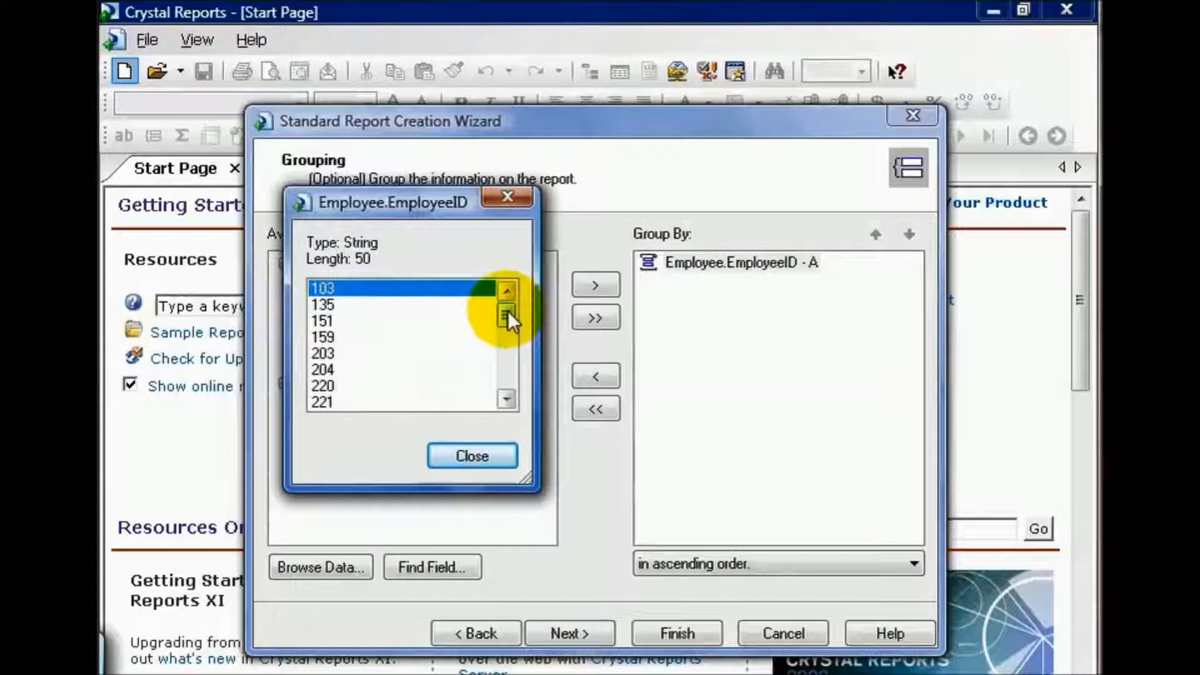
left_click(486, 455)
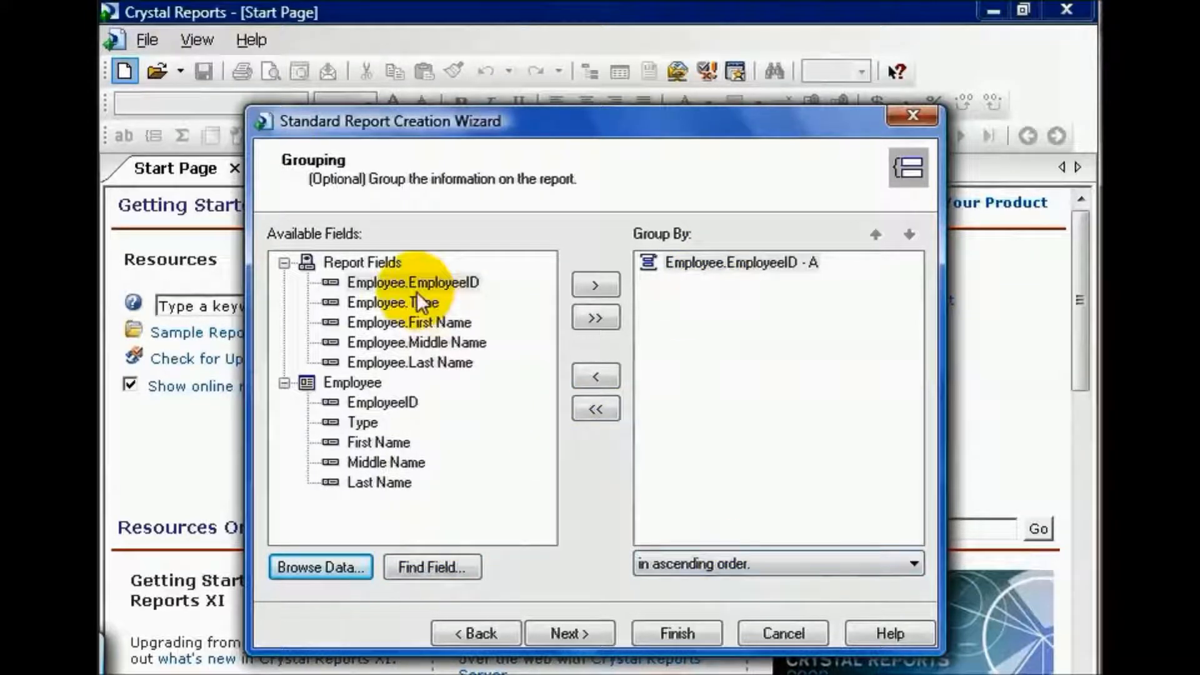
Add Employee.Type and Employee.First Name as nested groups below Employee.EmployeeID
left_click(405, 311)
left_click(588, 281)
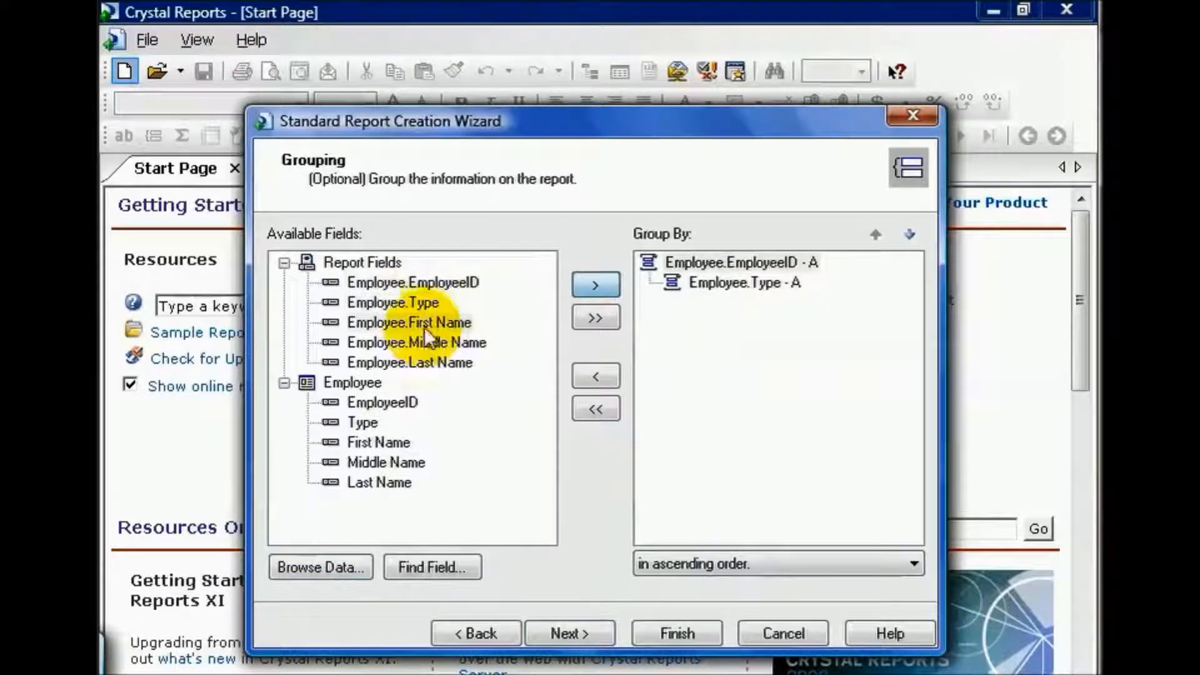
left_click(425, 324)
left_click(595, 285)
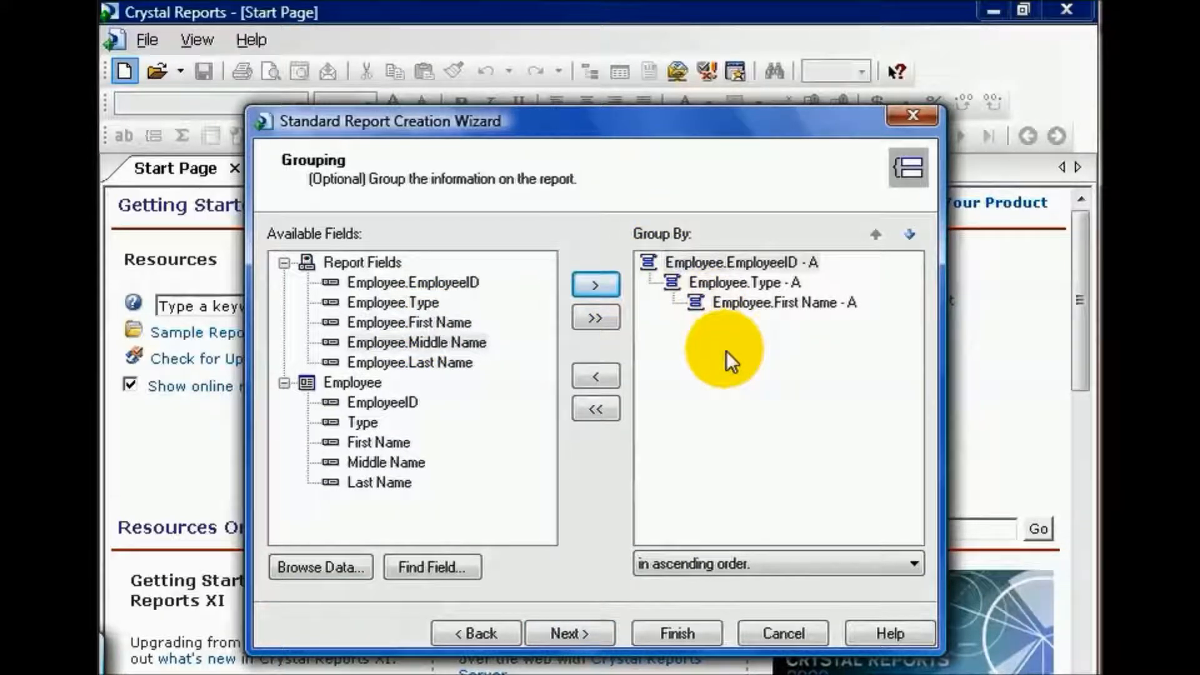
Remove Employee.First Name, try Employee.Middle Name as a group, and remove it and Employee.Type so only Employee.EmployeeID is grouped
left_click(762, 305)
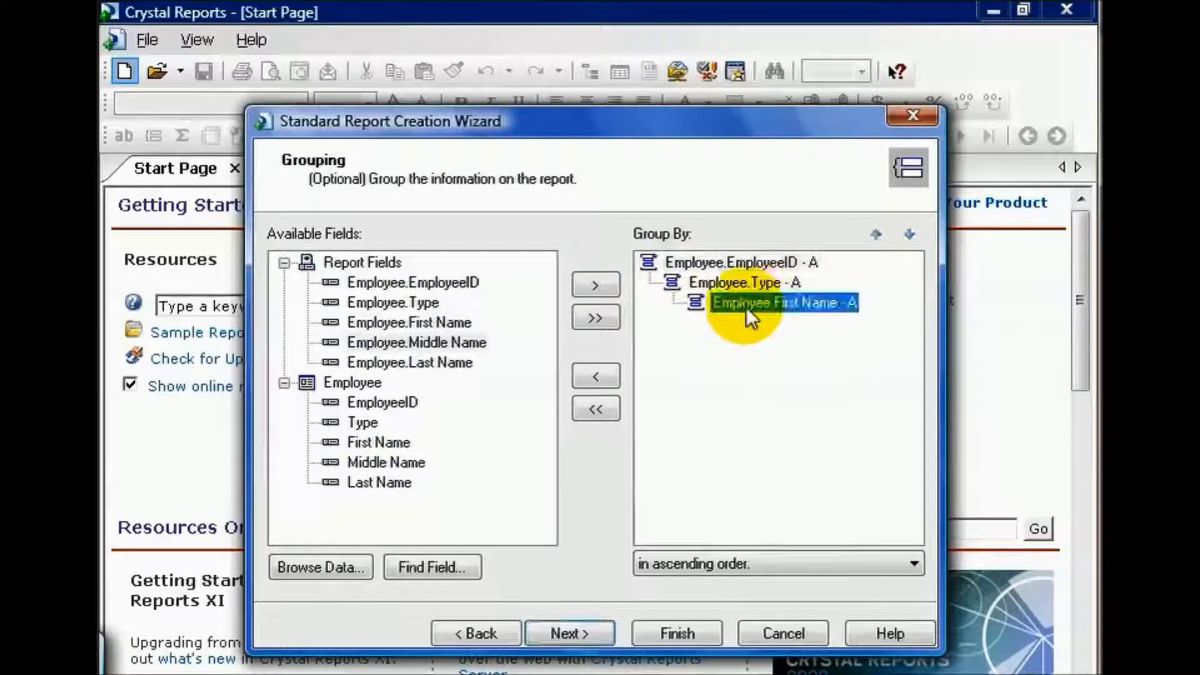
left_click(617, 376)
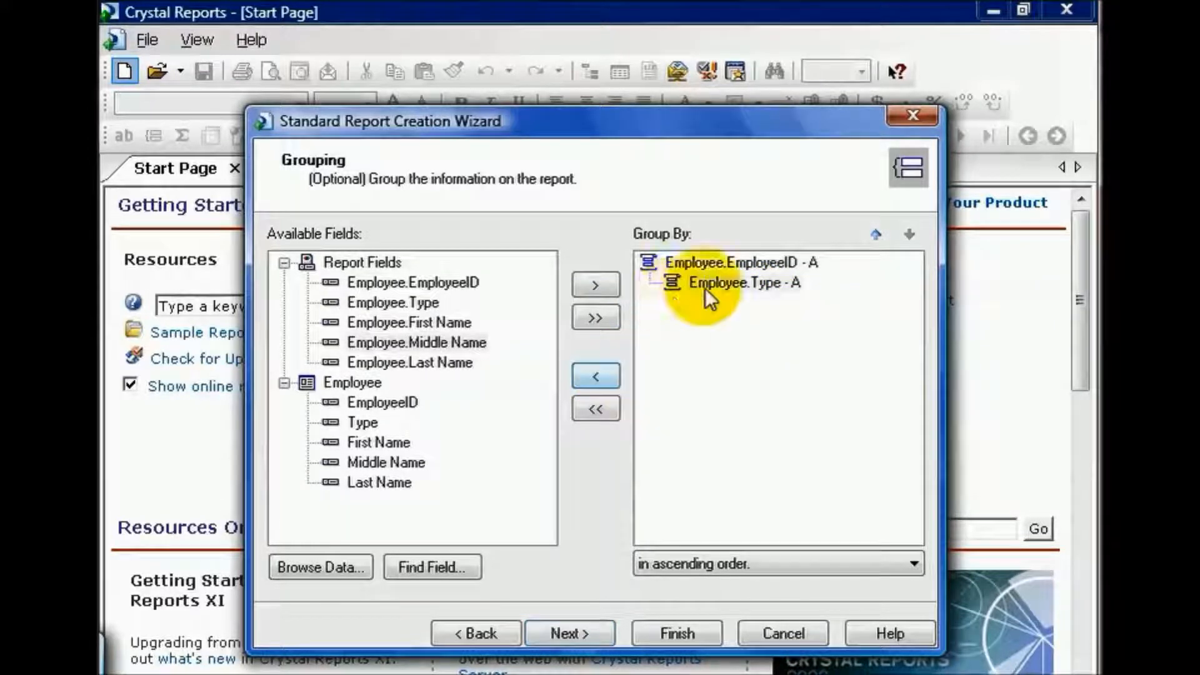
left_click(597, 286)
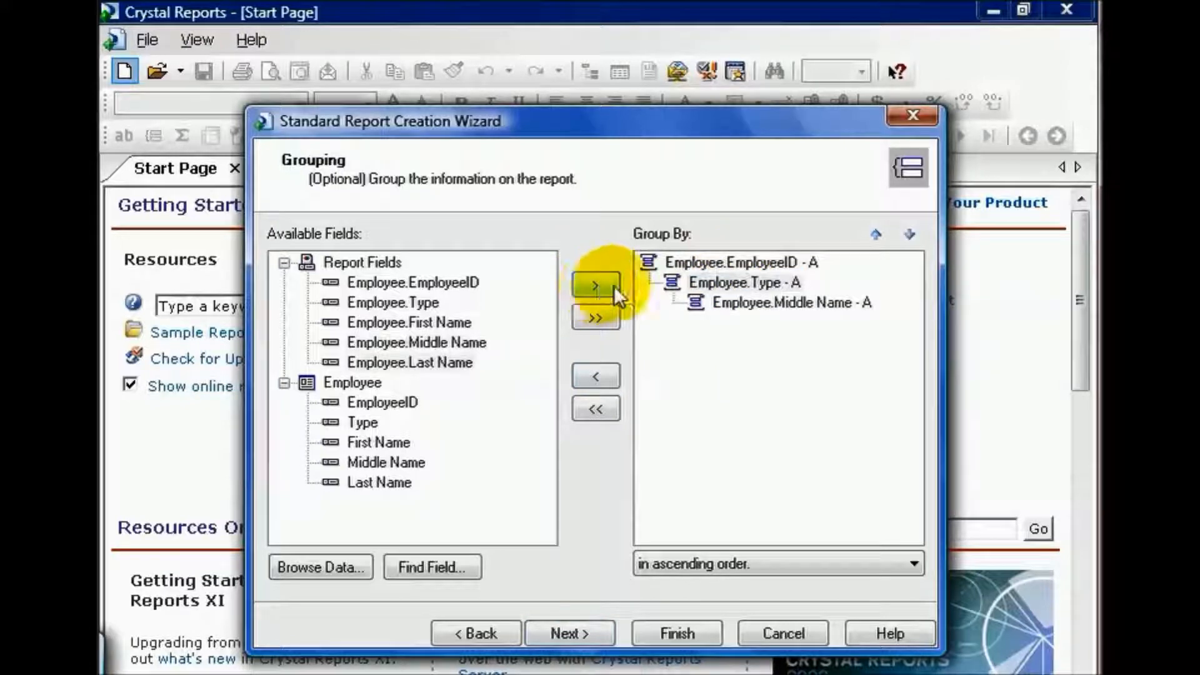
left_click_drag(725, 301, 447, 305)
left_click_drag(769, 282, 453, 319)
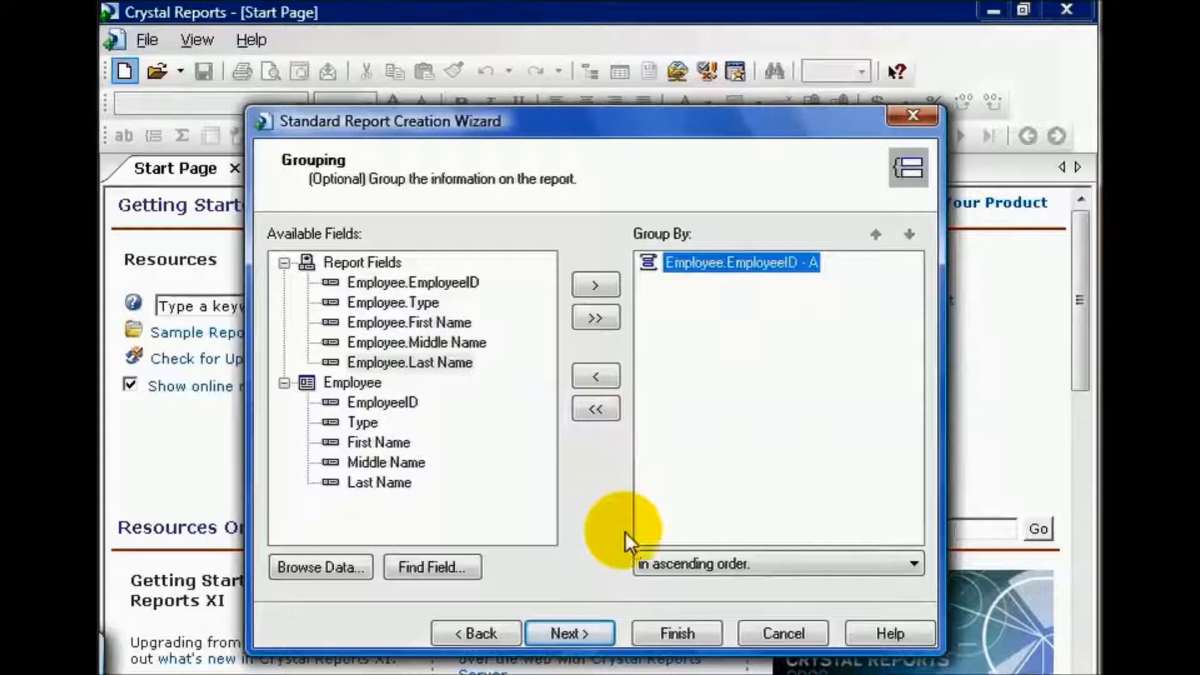
Continue to the summaries page and add Employee.First Name as a summarized field under Employee.EmployeeID
left_click(590, 628)
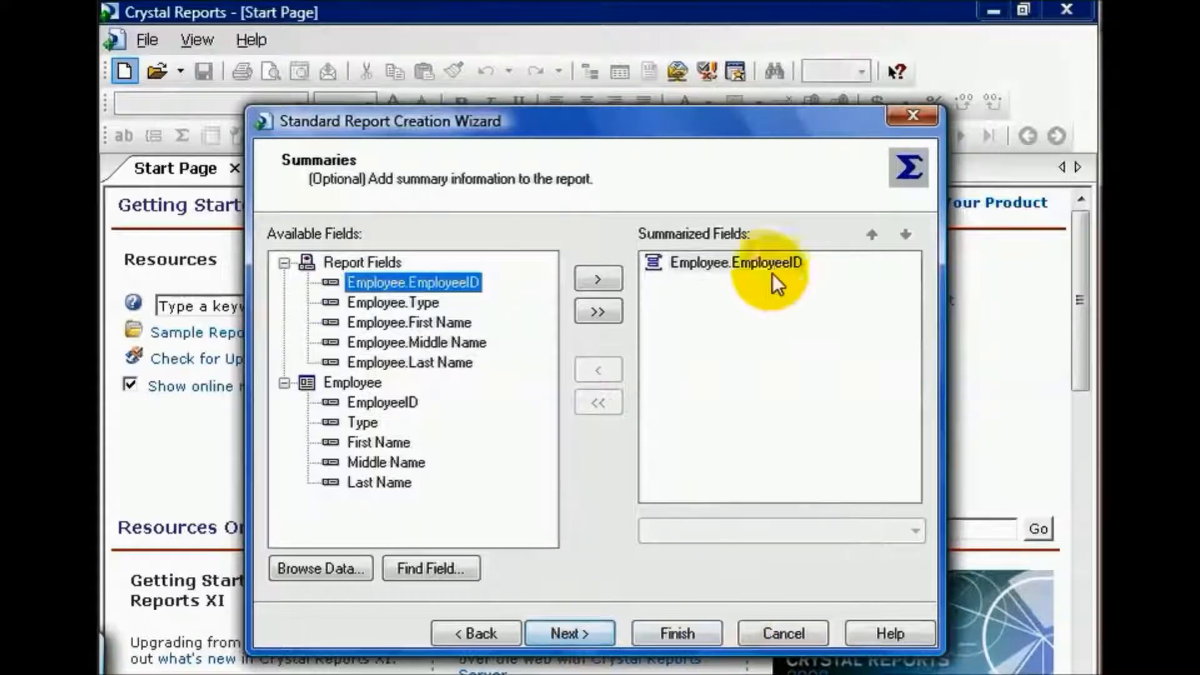
left_click(672, 267)
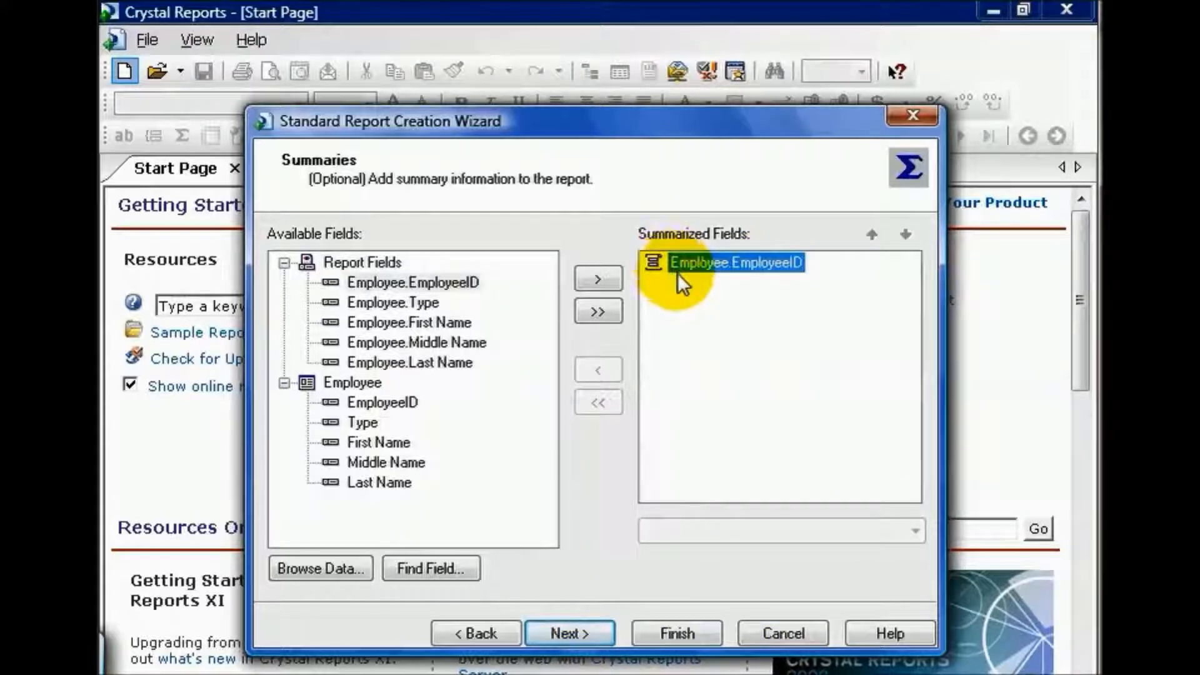
left_click(447, 324)
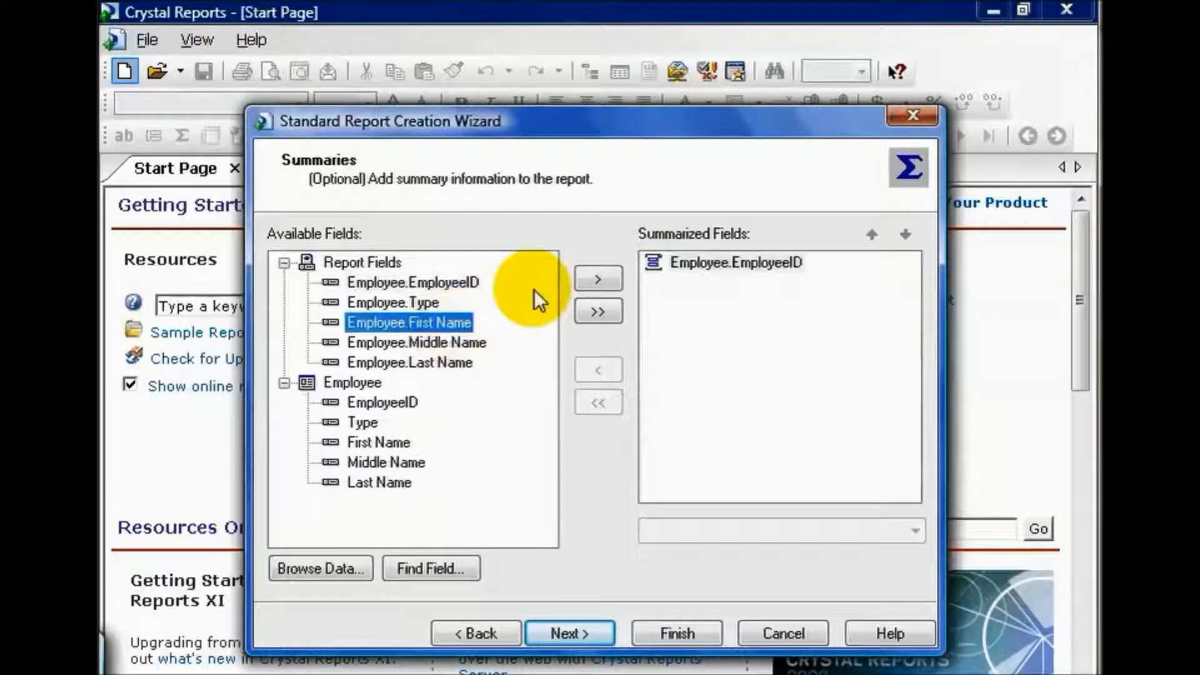
left_click(598, 279)
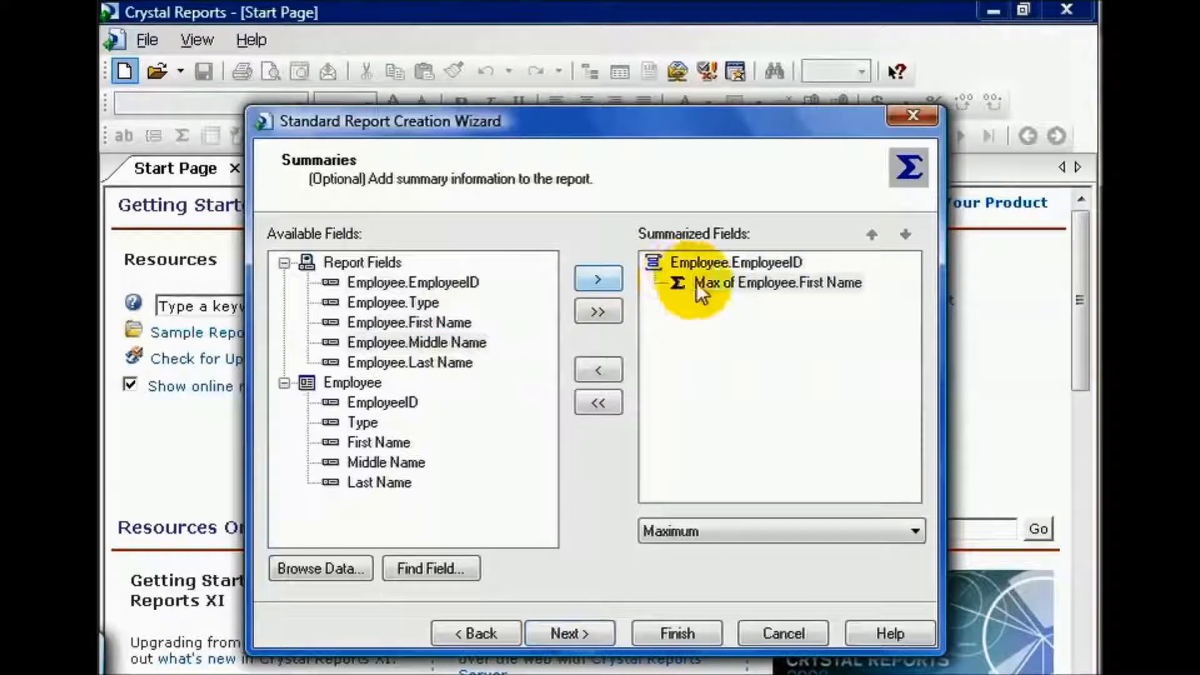
left_click(439, 338)
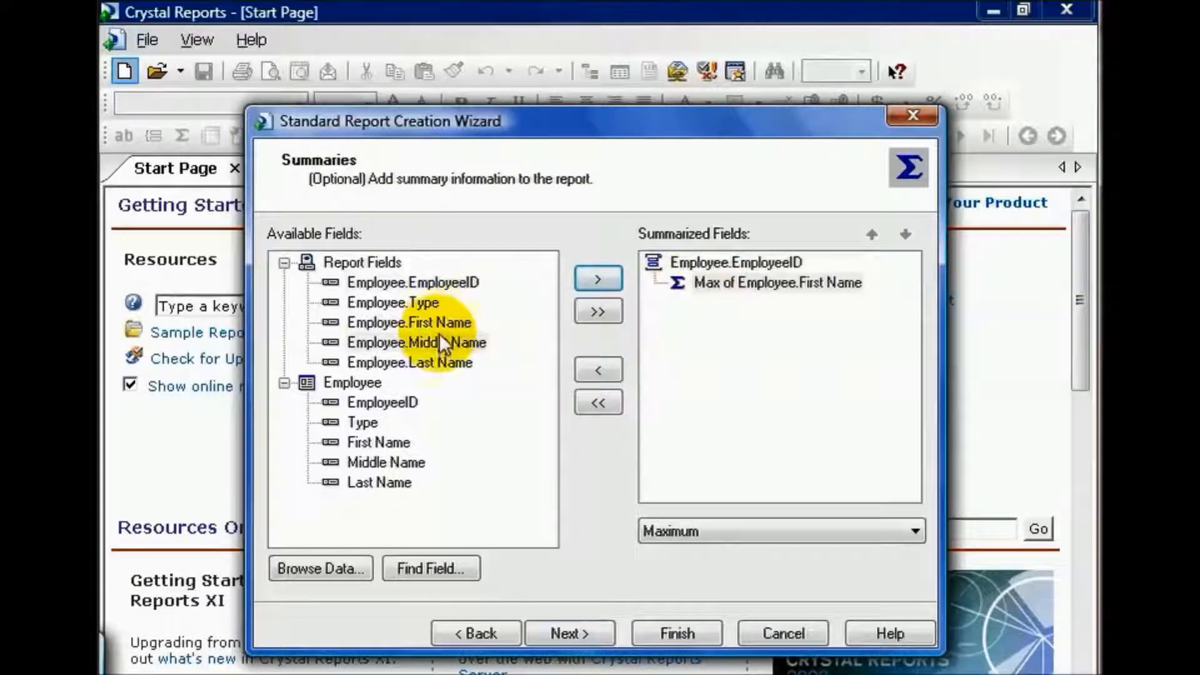
Set the Employee.First Name summary to Count and continue to group sorting
left_click(745, 287)
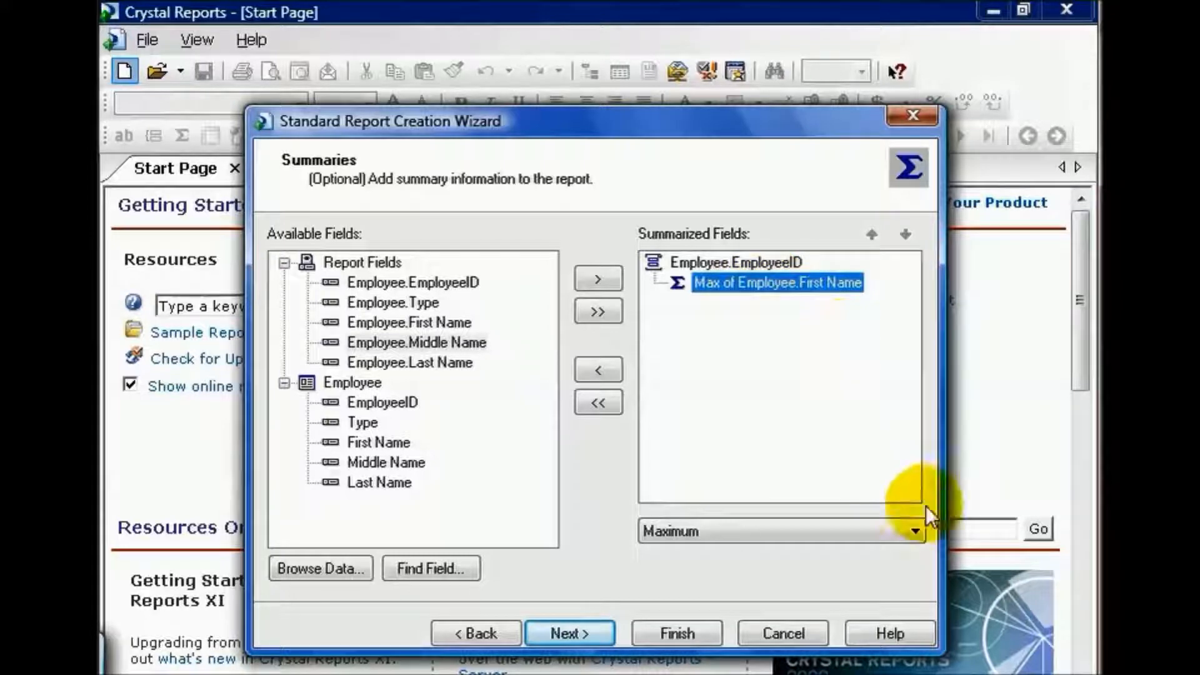
left_click(913, 531)
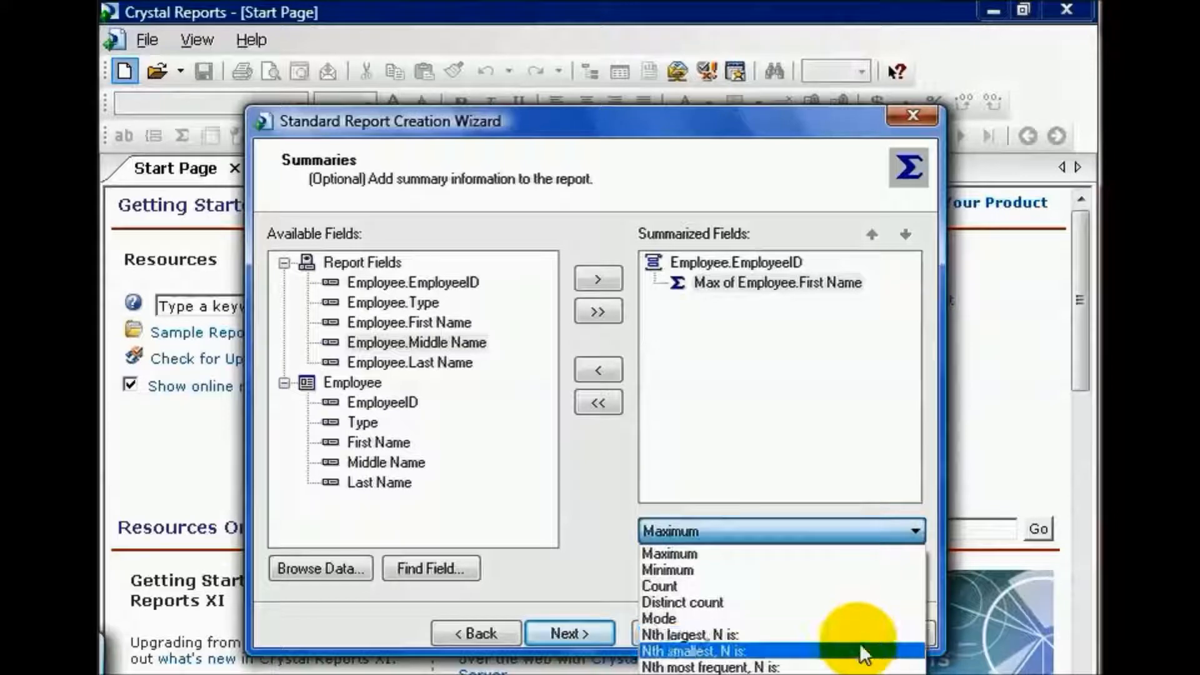
left_click(834, 583)
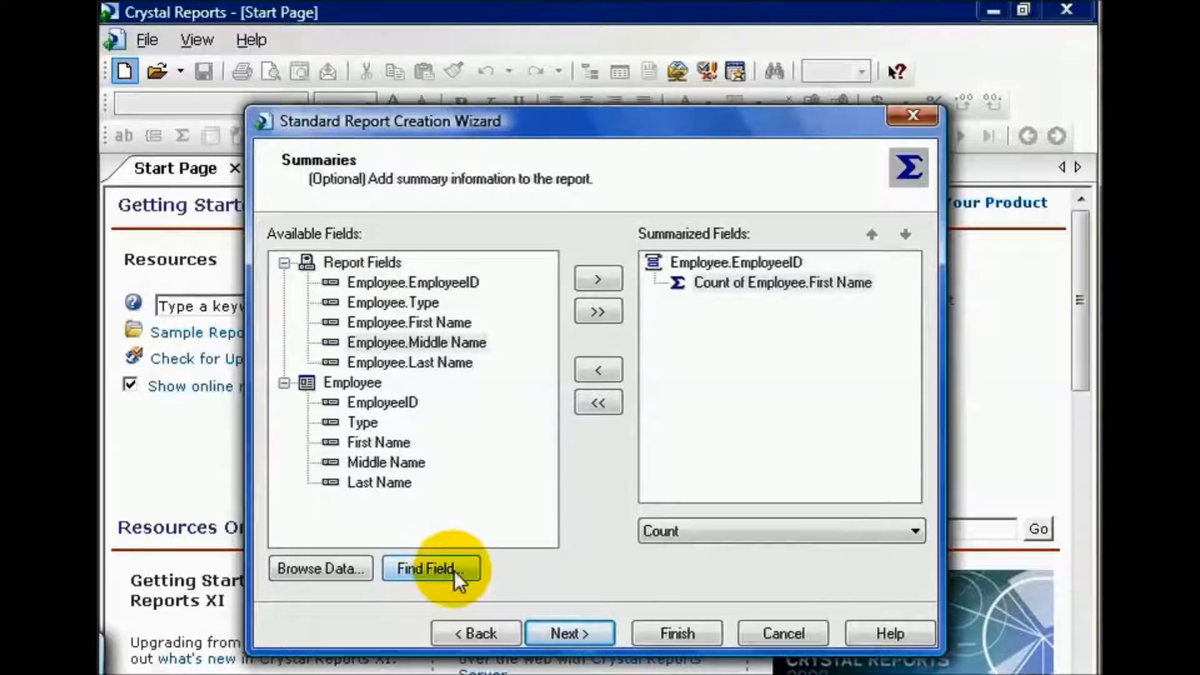
left_click(585, 632)
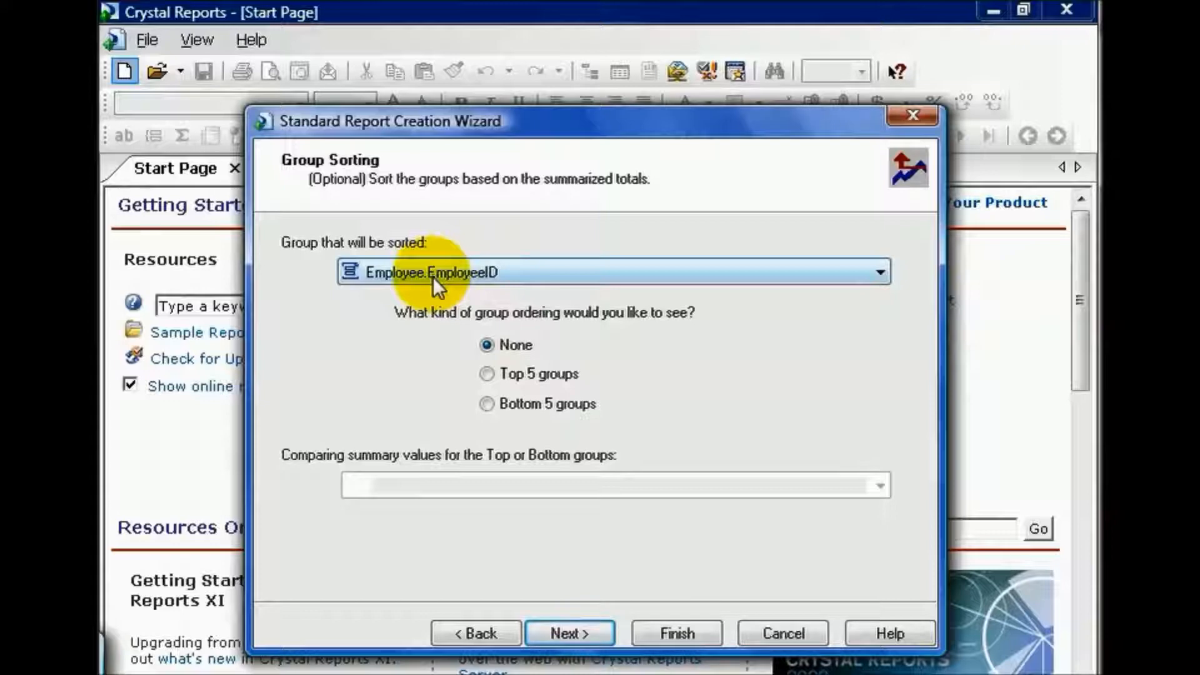
Try the Top 5 groups ordering for Employee.EmployeeID, check the summary choices, and set the ordering back to None
left_click(887, 269)
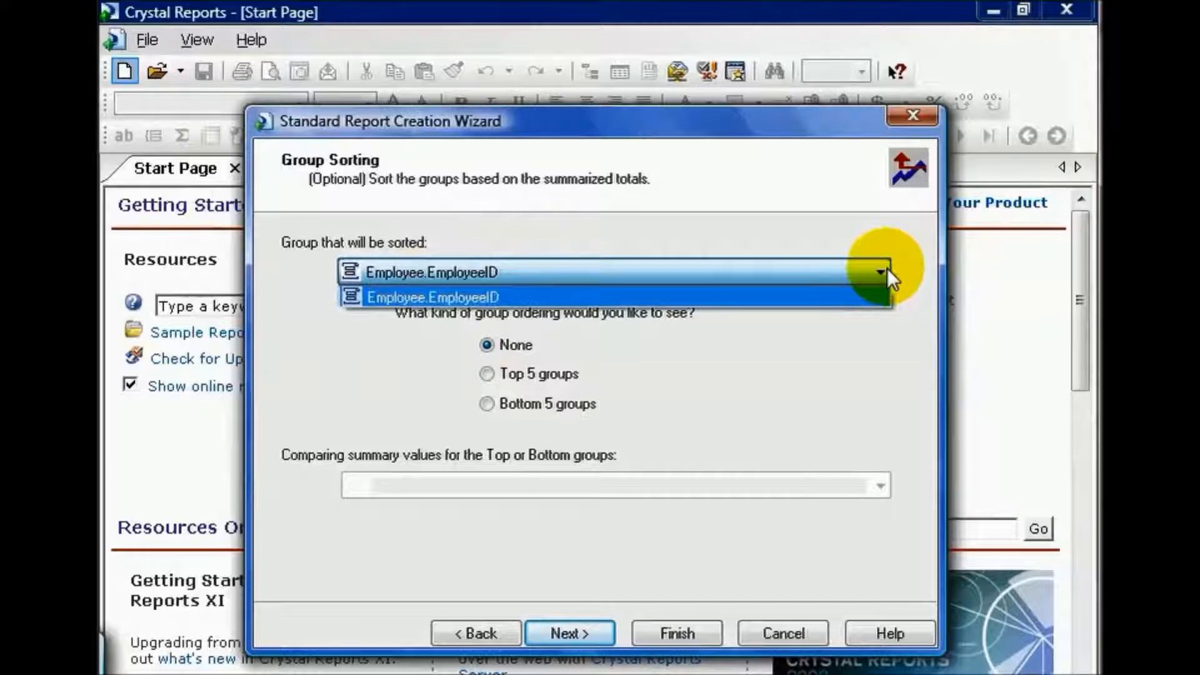
left_click(887, 269)
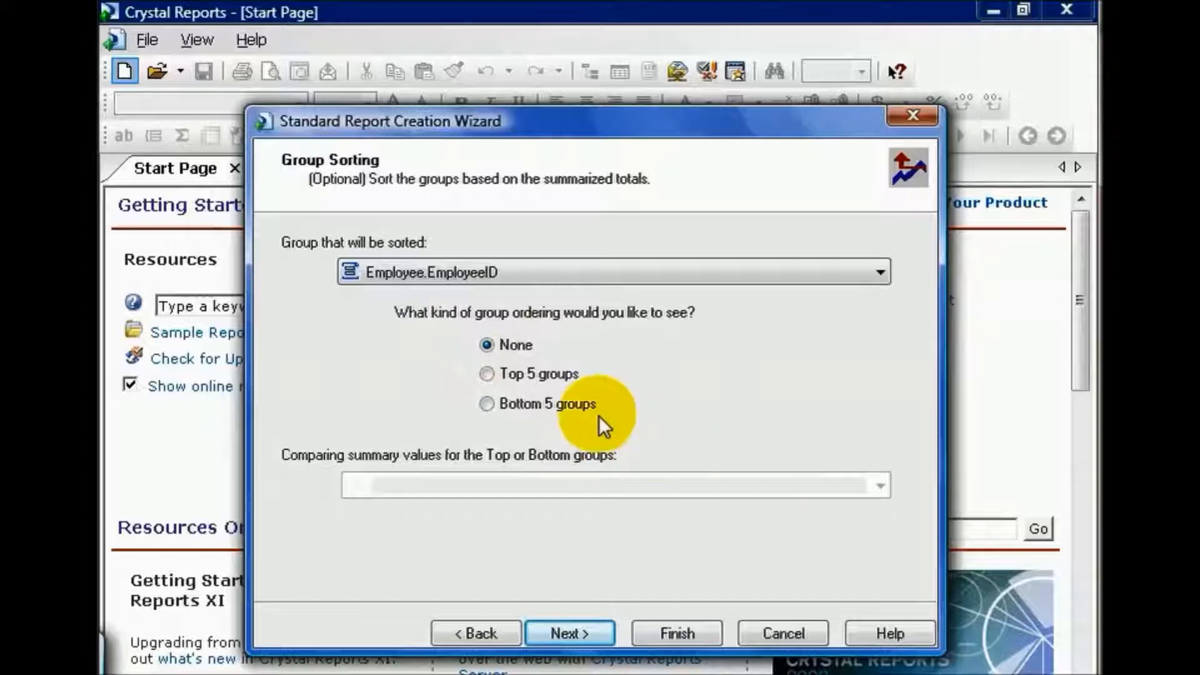
left_click(487, 373)
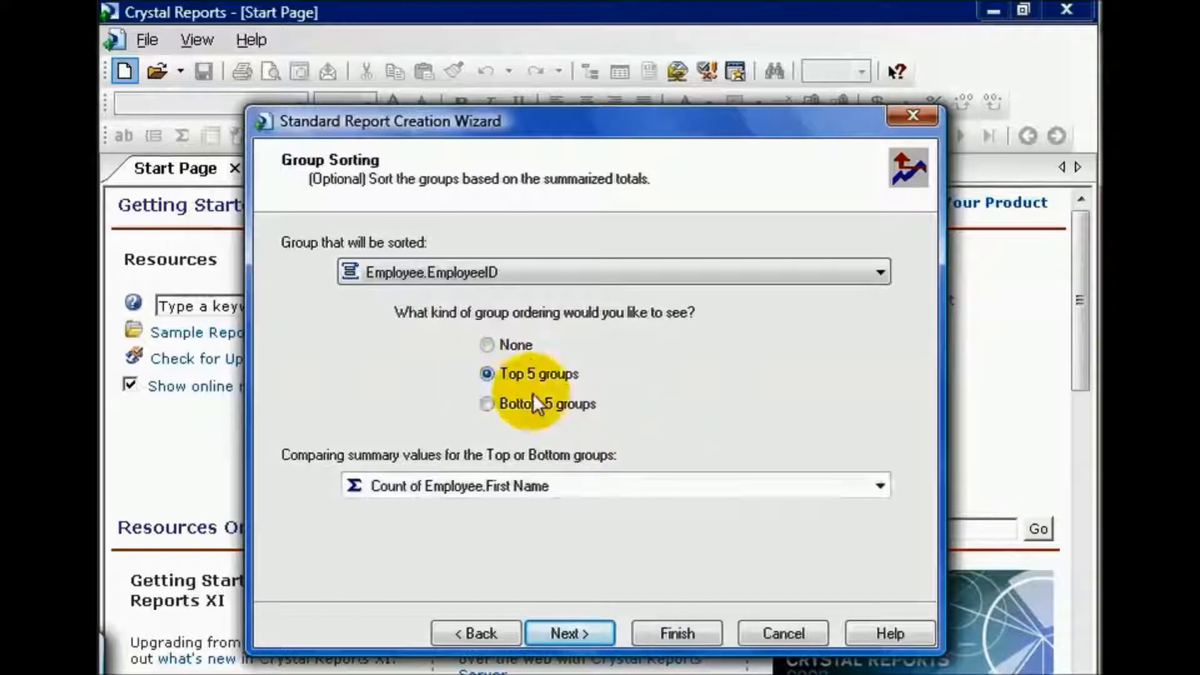
left_click(880, 486)
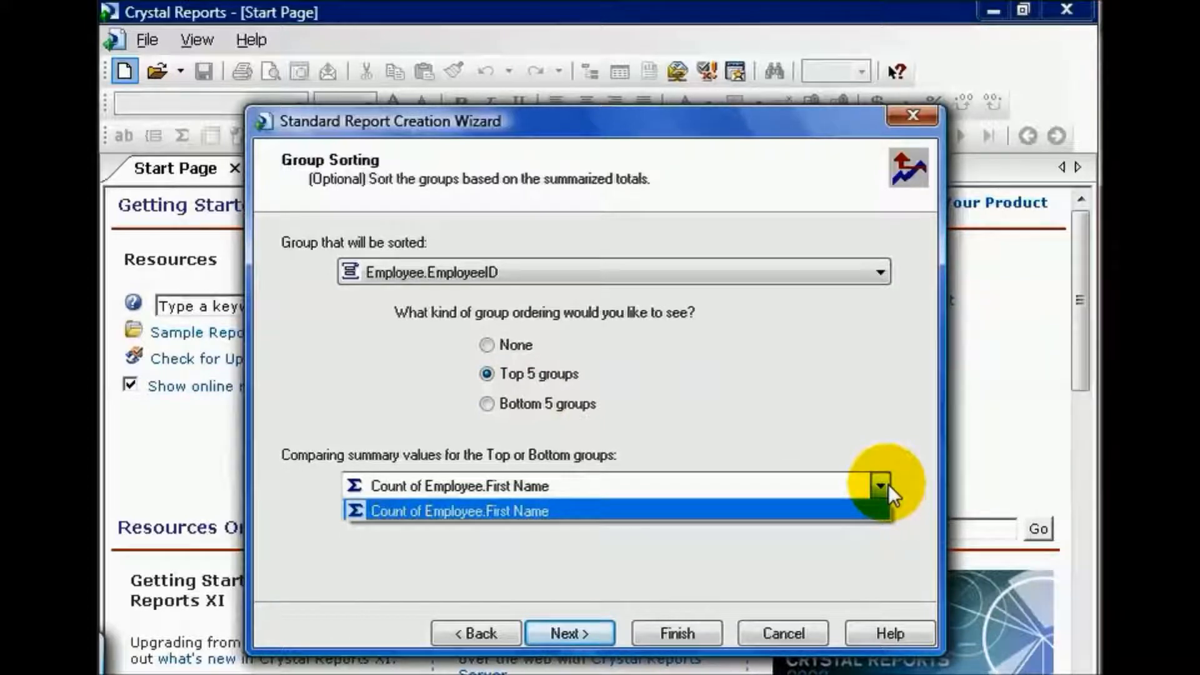
left_click(884, 478)
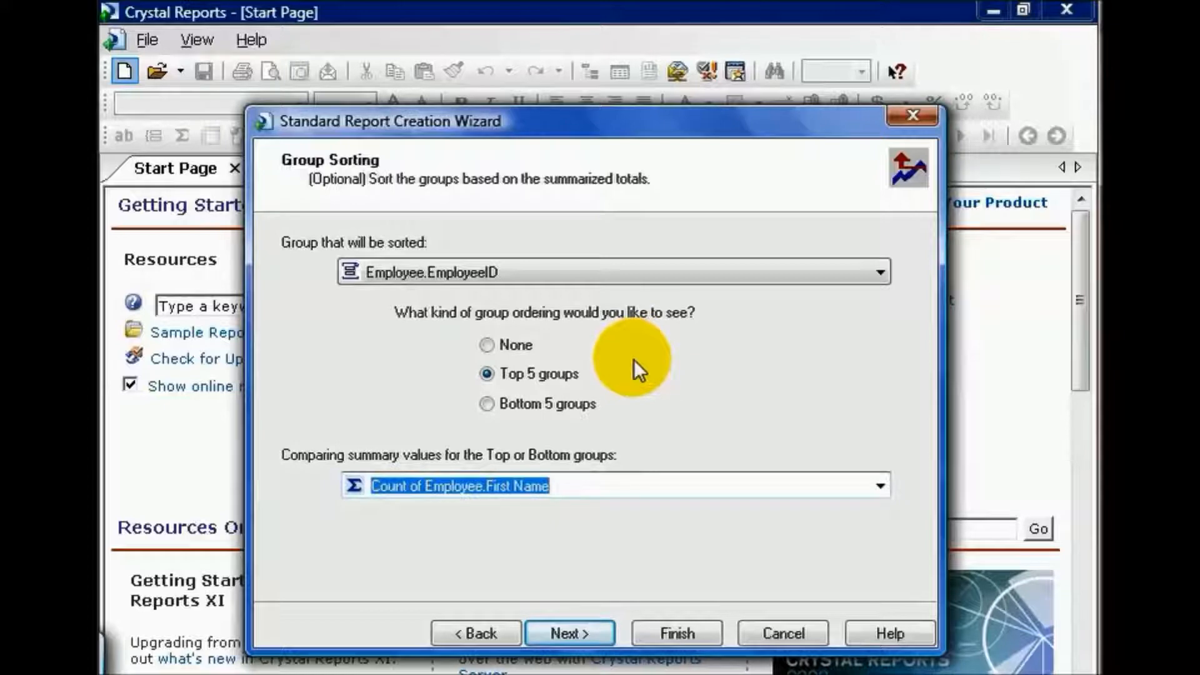
left_click(503, 346)
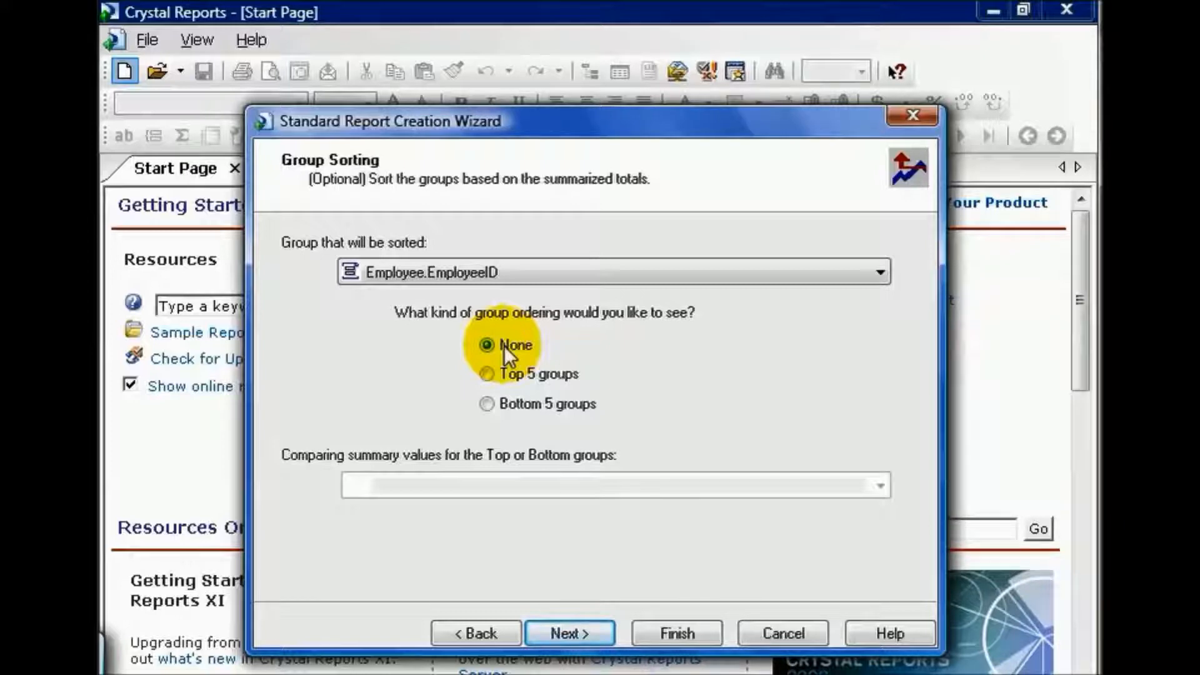
Proceed past the chart page with No Chart and add Employee.EmployeeID as a record selection filter
left_click(587, 637)
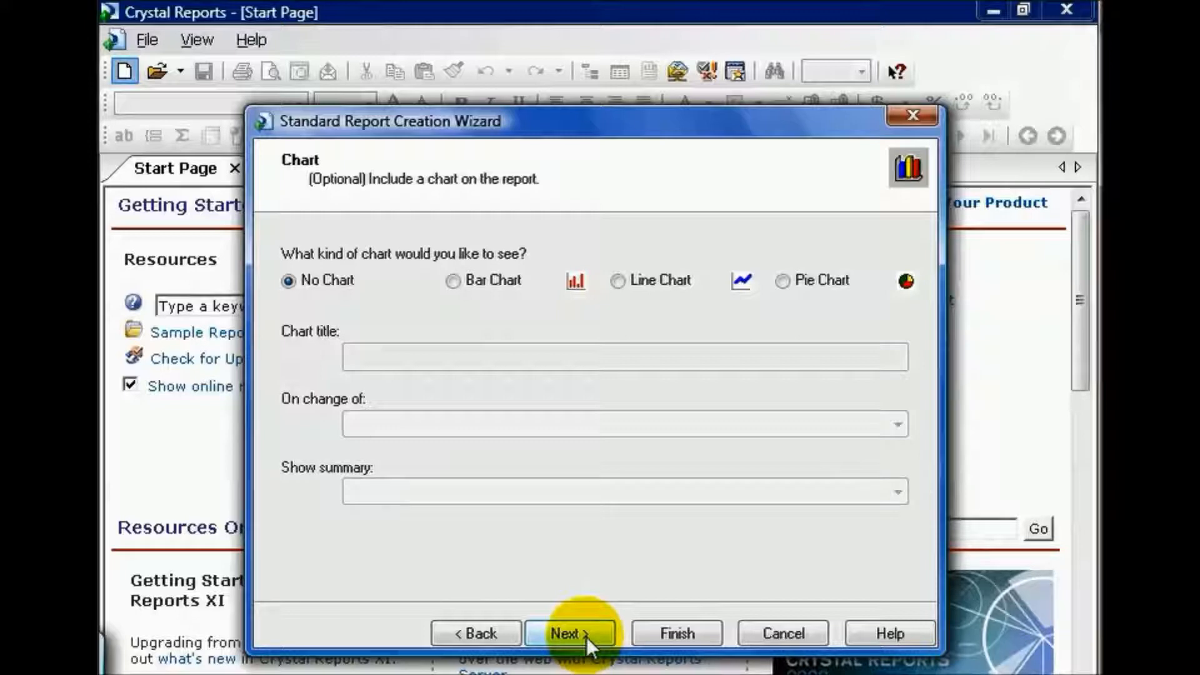
left_click(586, 636)
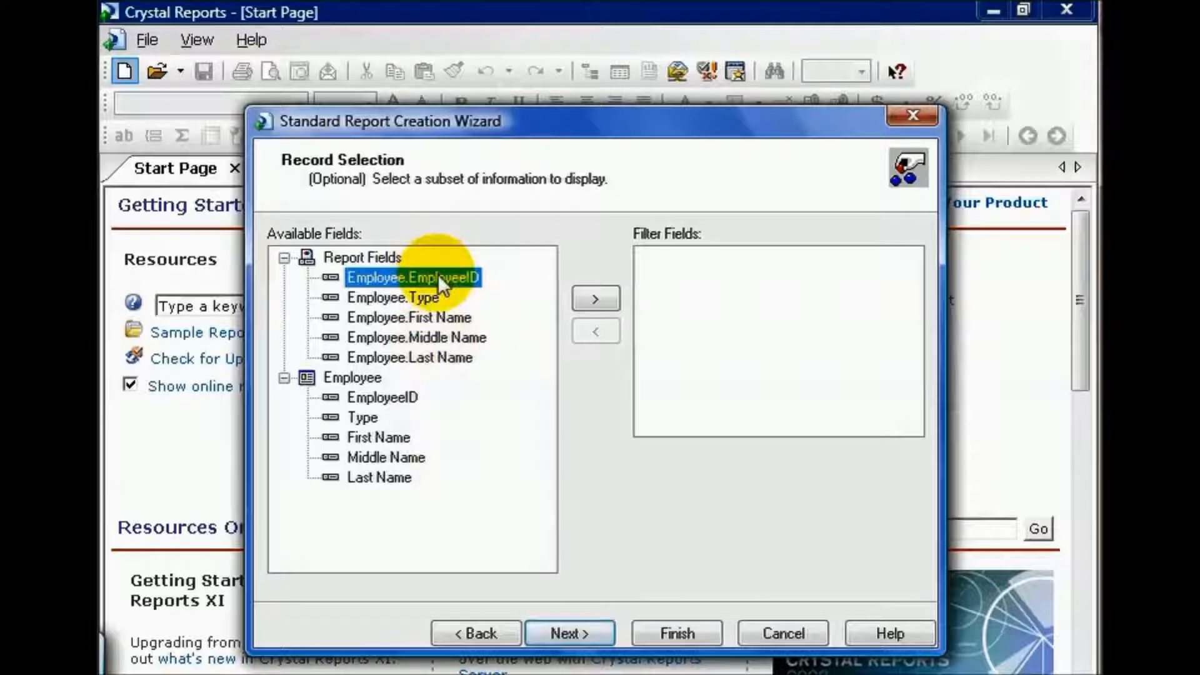
left_click(588, 298)
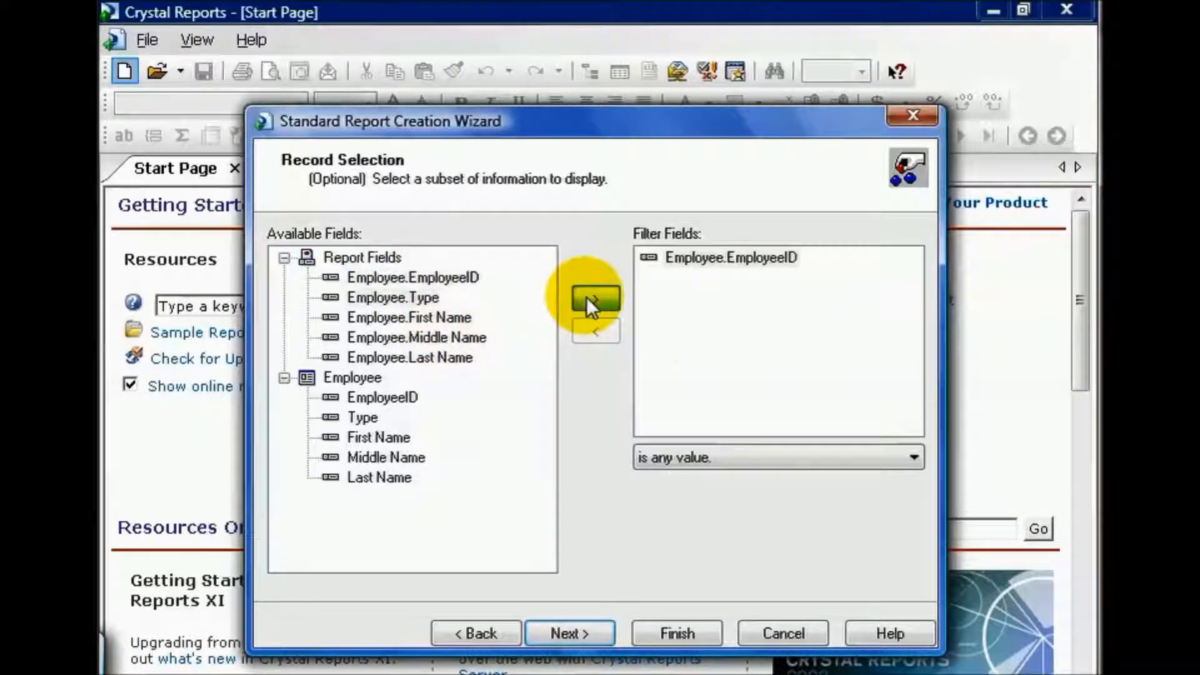
Set the Employee.EmployeeID filter to "is equal to" with an employee's ID number
left_click(914, 457)
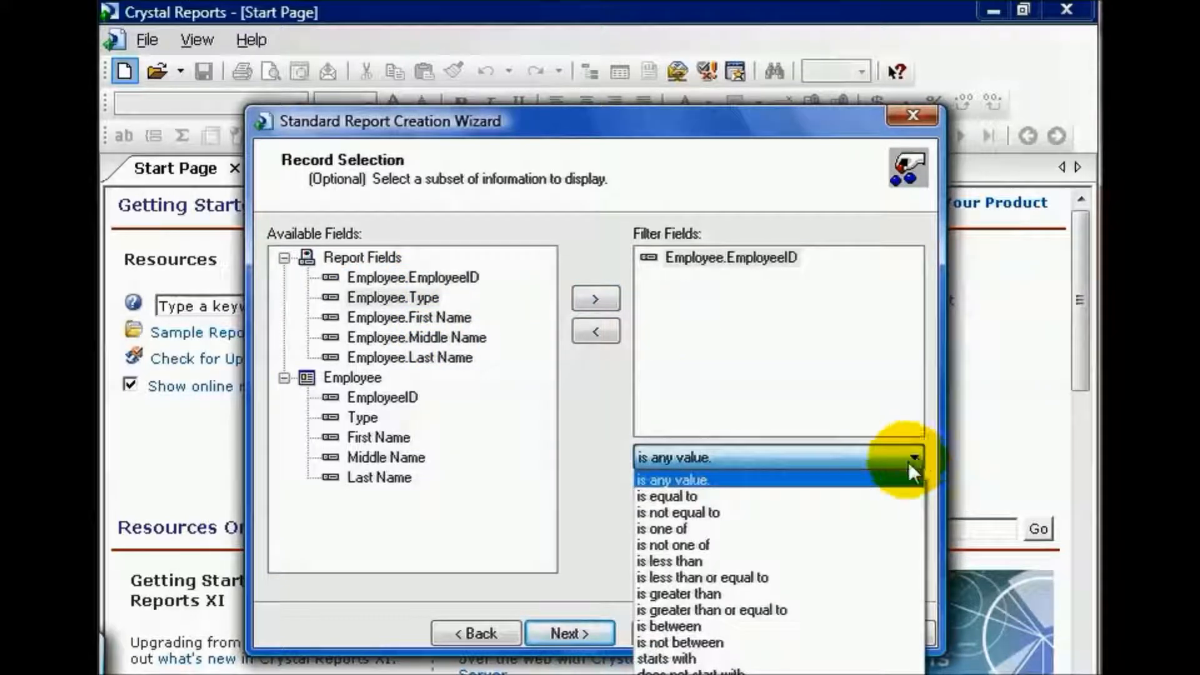
left_click(880, 498)
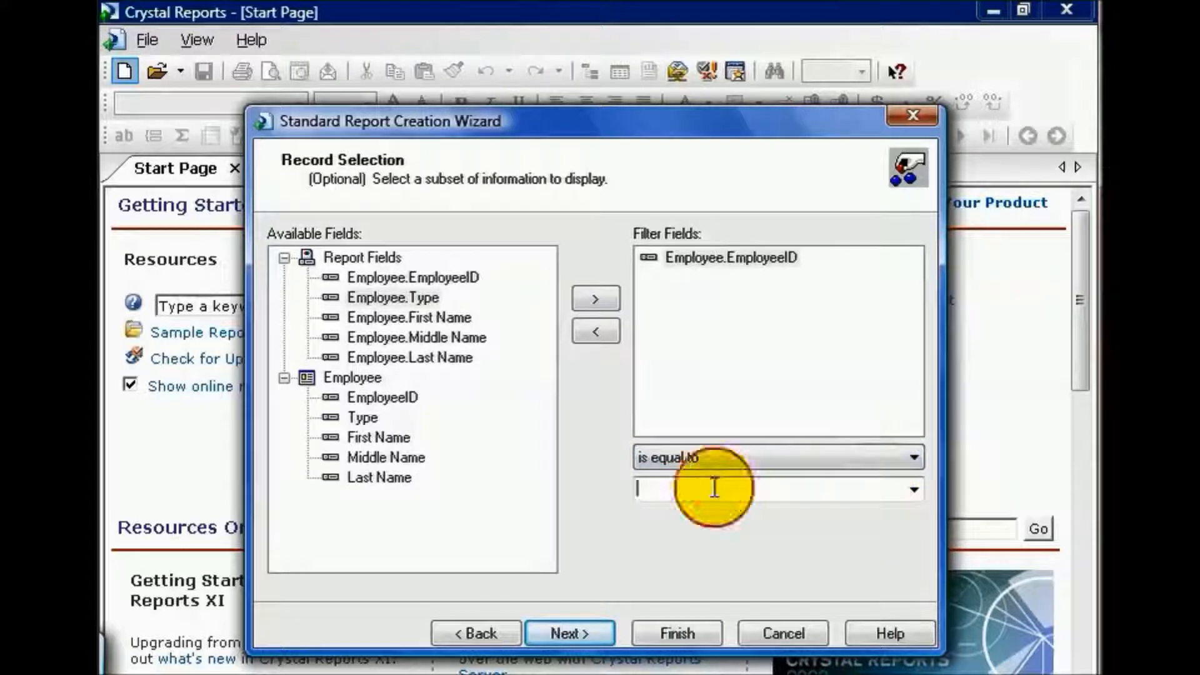
type("103")
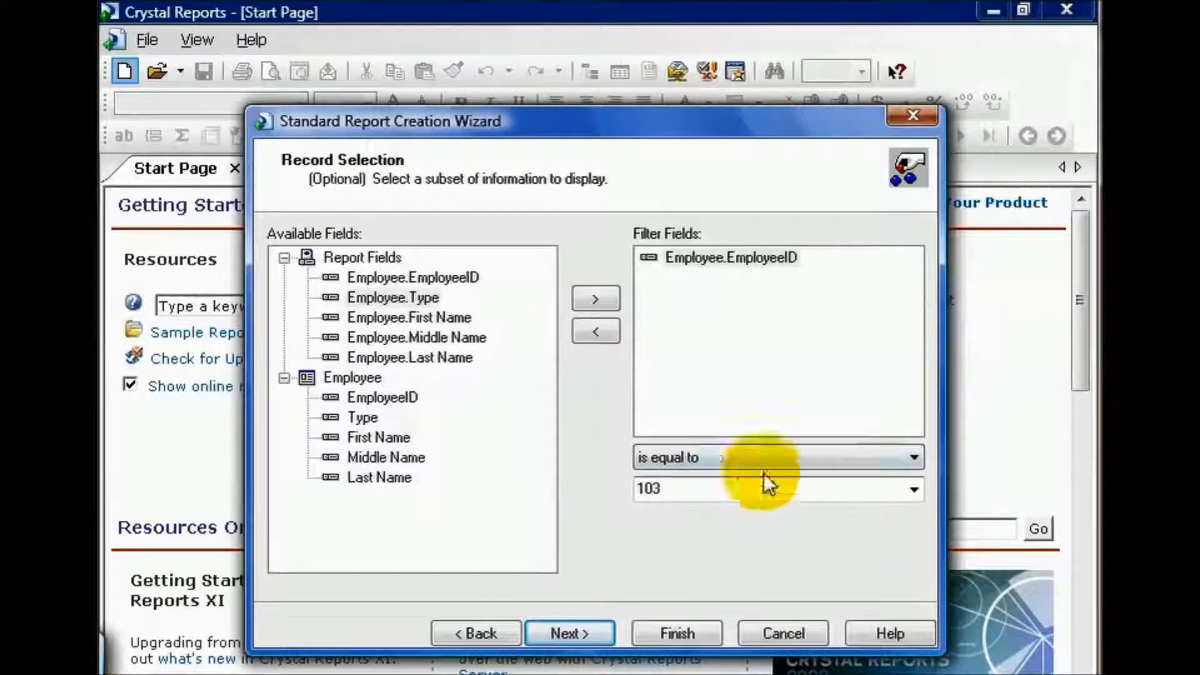
Change the Employee.EmployeeID filter condition to "is not equal to" and enter the employee's ID number
left_click(914, 458)
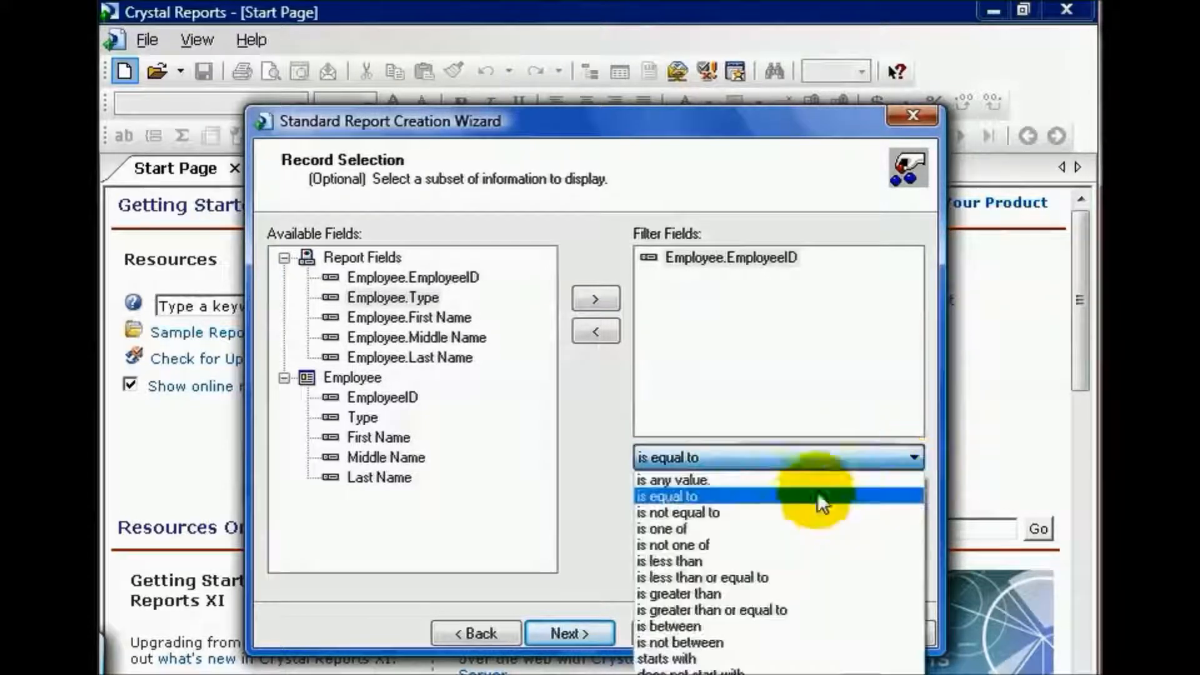
left_click(806, 512)
left_click(727, 489)
type("103")
Change the Employee.EmployeeID filter condition to "is one of" and add an employee's ID number to its value list
left_click(909, 461)
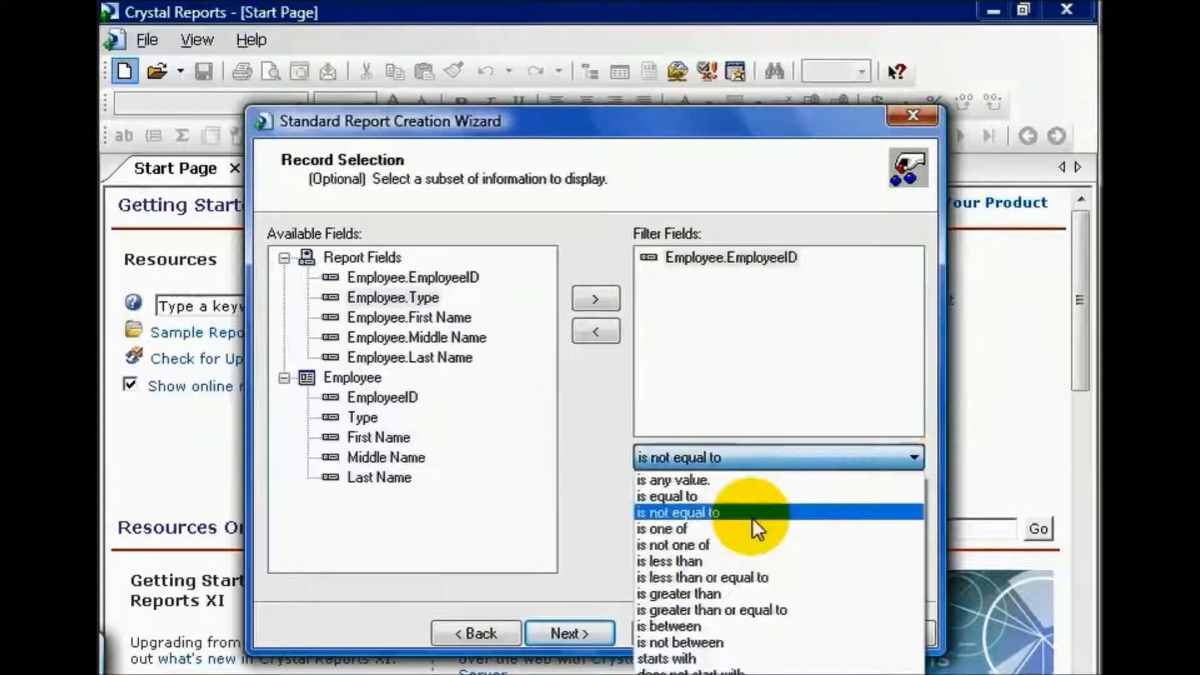
left_click(735, 529)
left_click(670, 492)
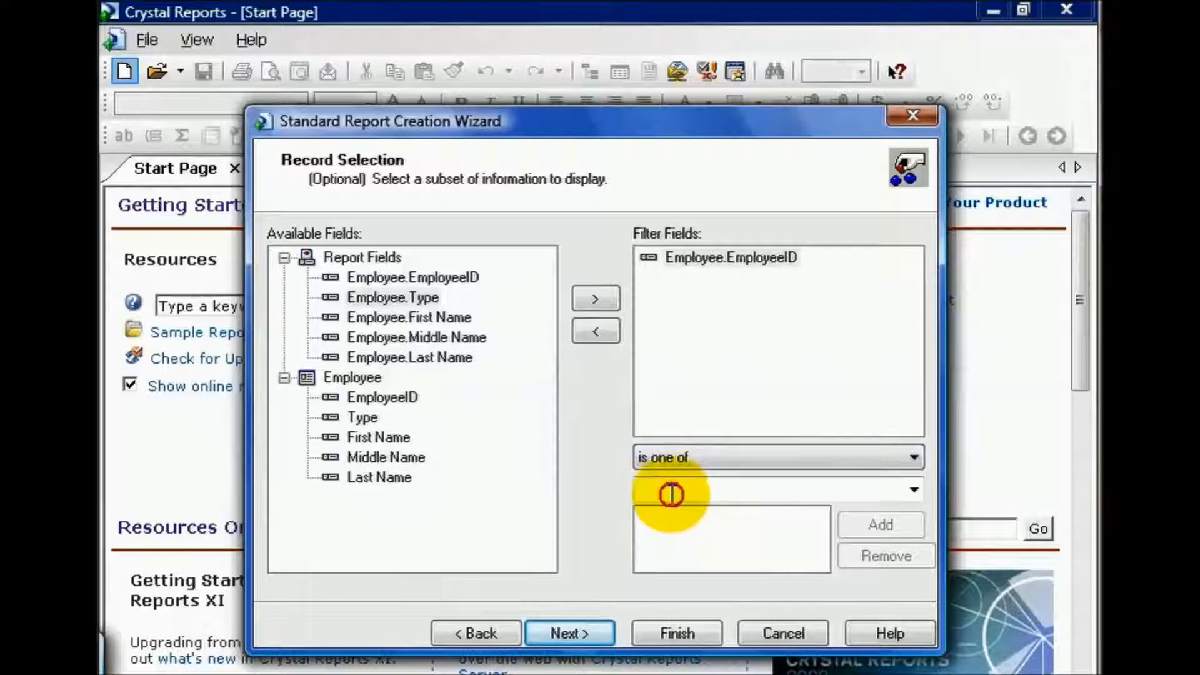
type("103")
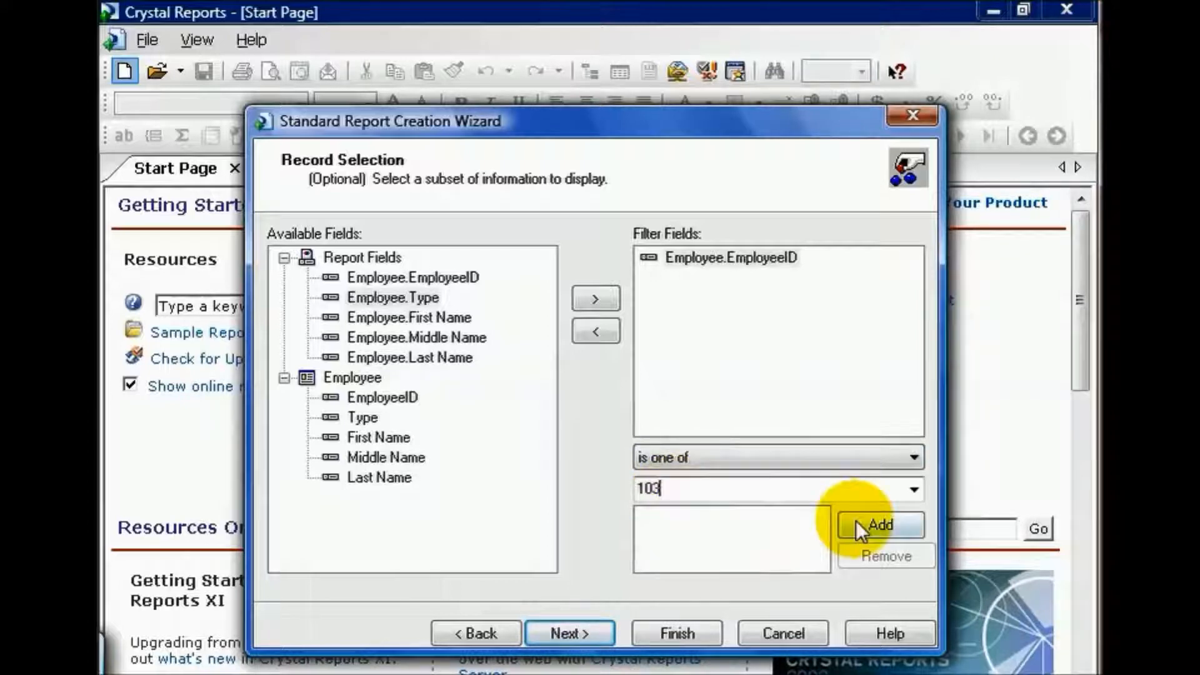
left_click(871, 524)
Add two more employee ID numbers to the value list of the "is one of" filter
left_click(719, 490)
type("22")
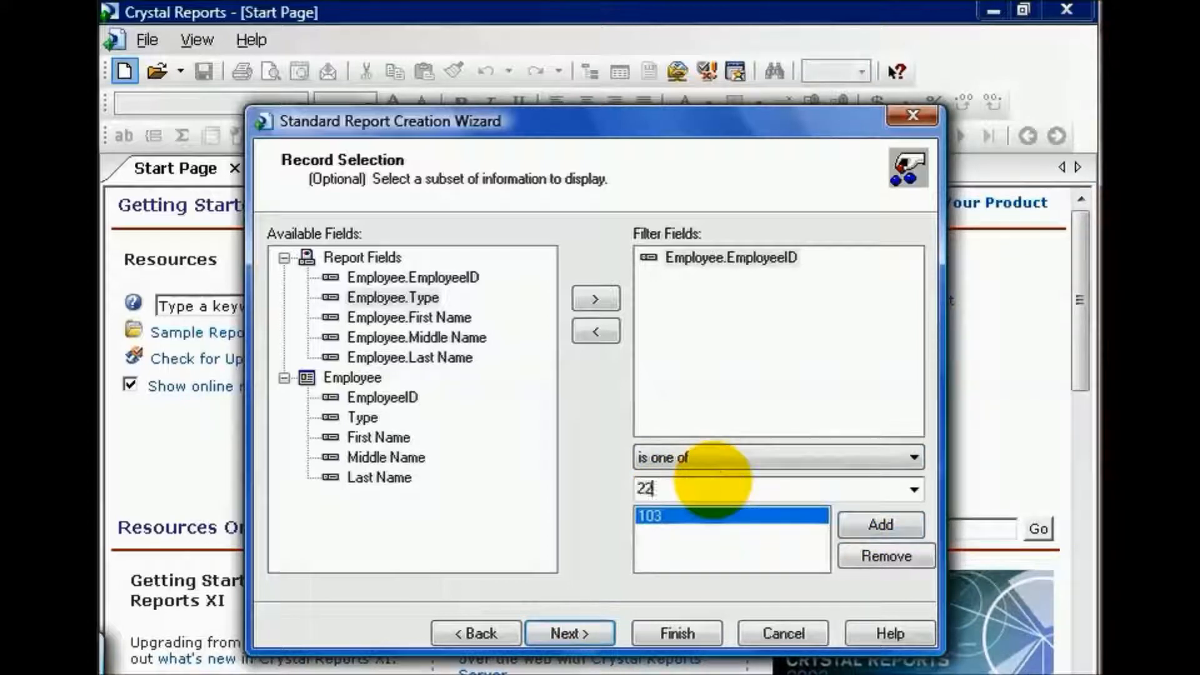
type("1H")
key("BackSpace")
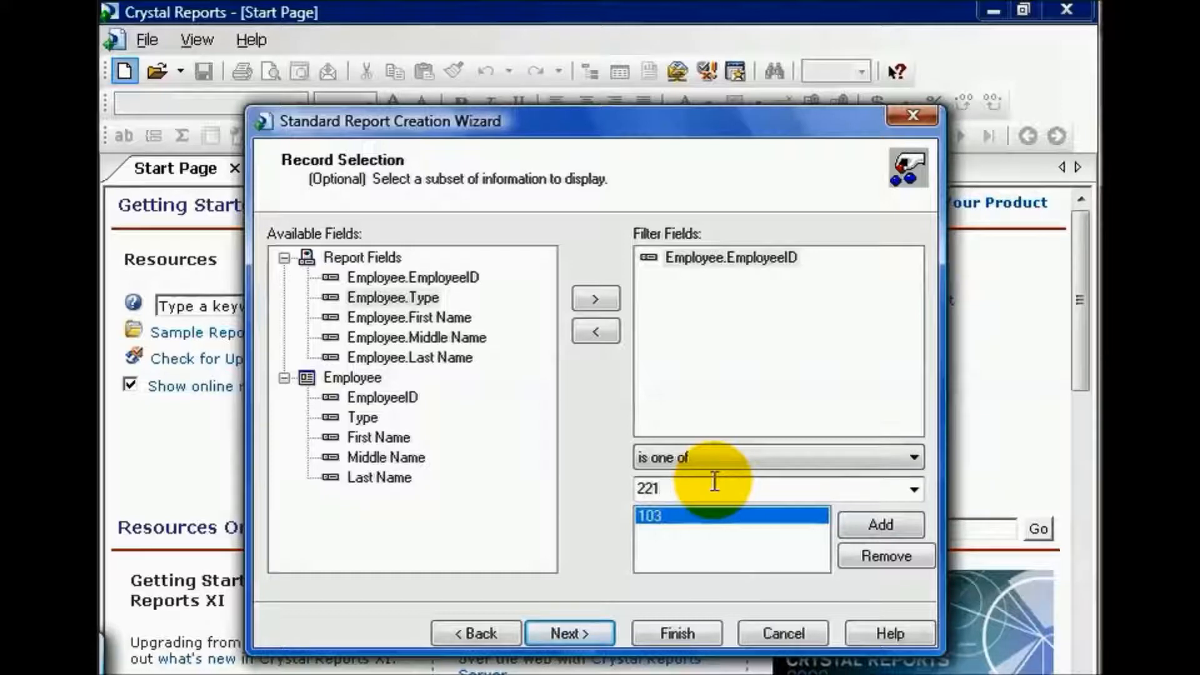
left_click(860, 525)
left_click(647, 486)
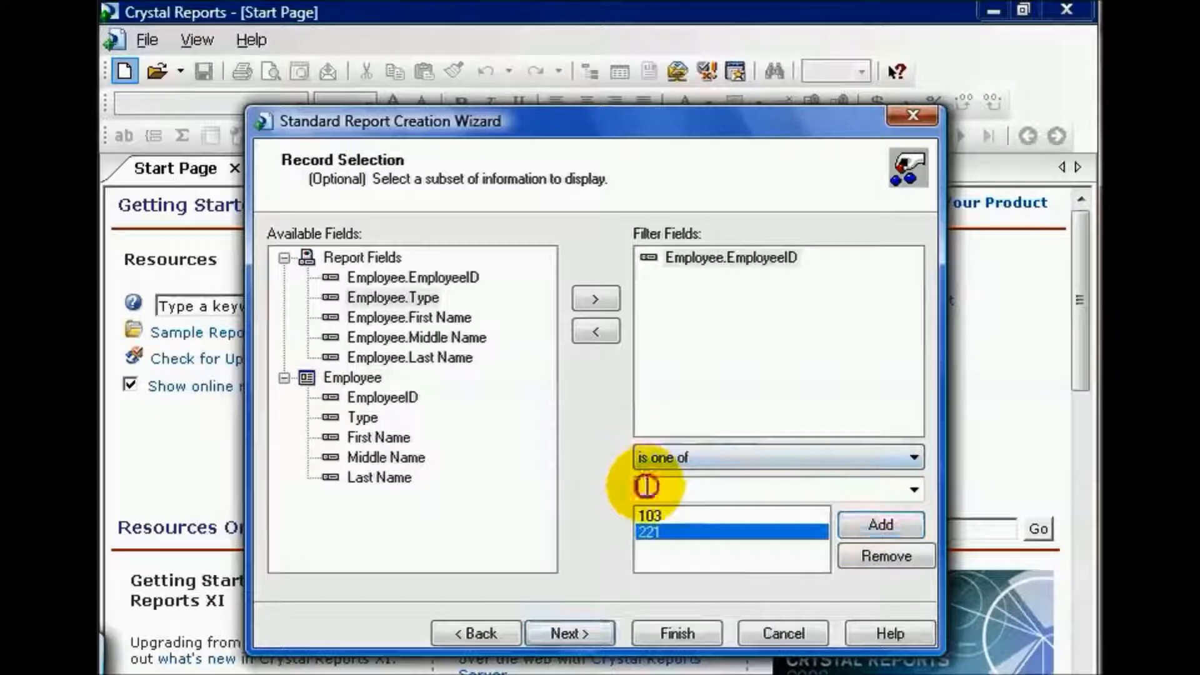
type("809")
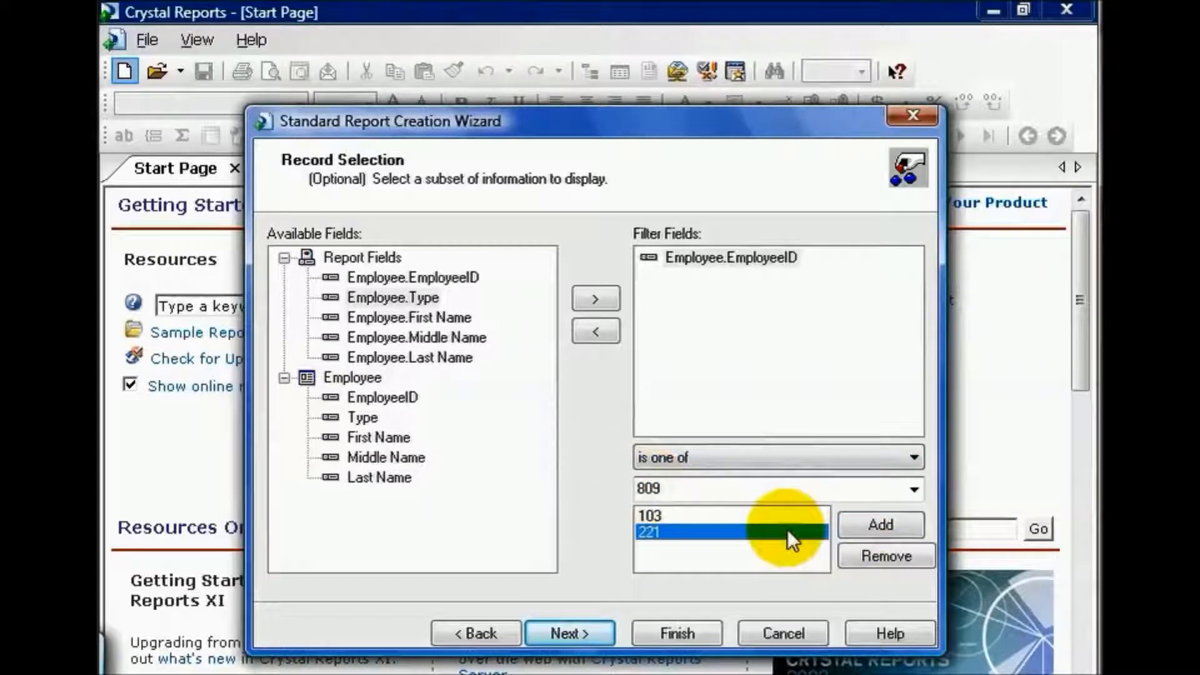
left_click(902, 523)
Try the "is less than" condition on Employee.EmployeeID, and switch to "is between" with two employee ID numbers as the range limits
left_click(914, 457)
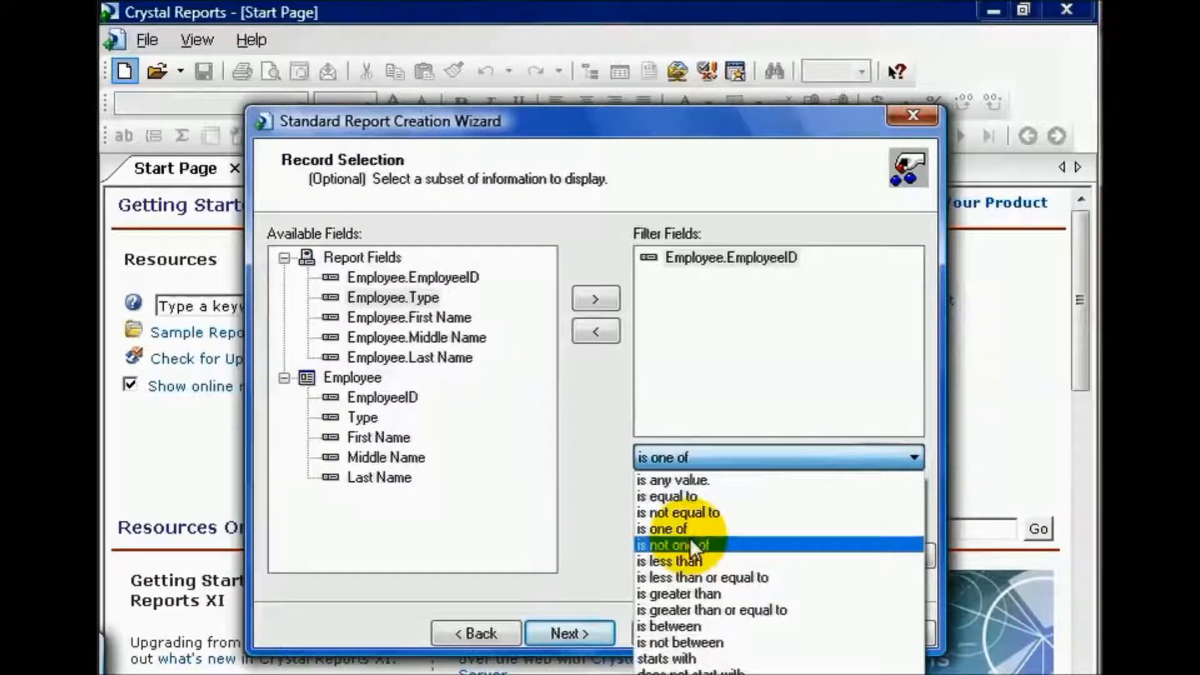
left_click(695, 559)
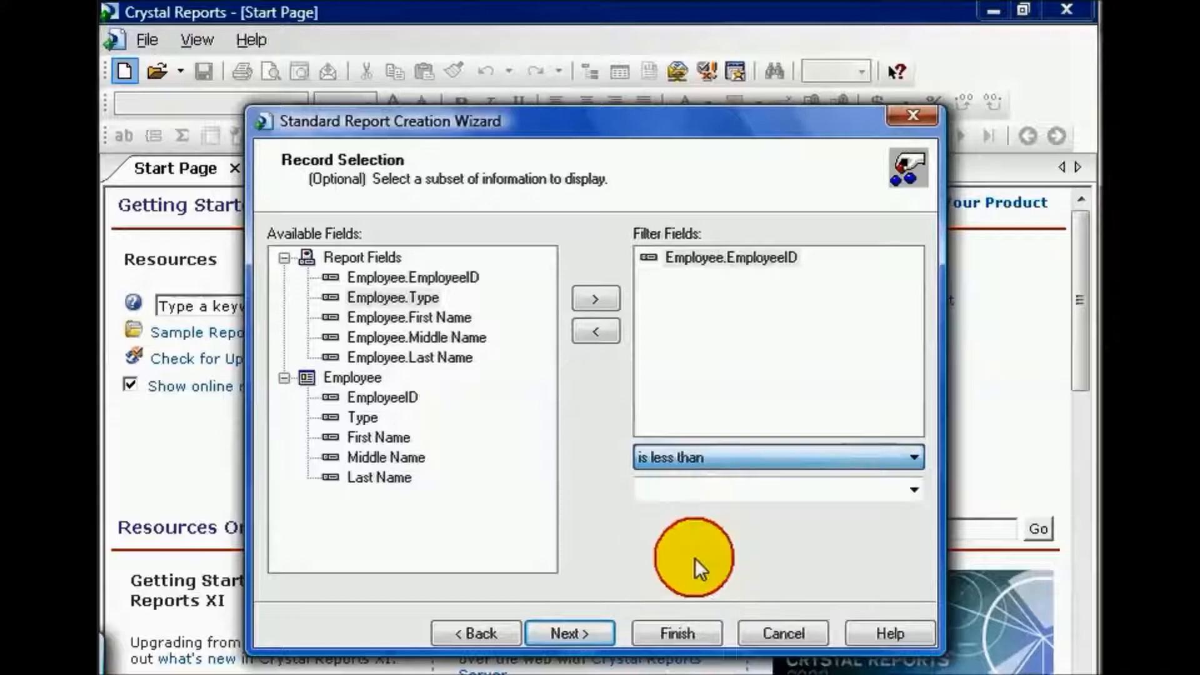
left_click(900, 458)
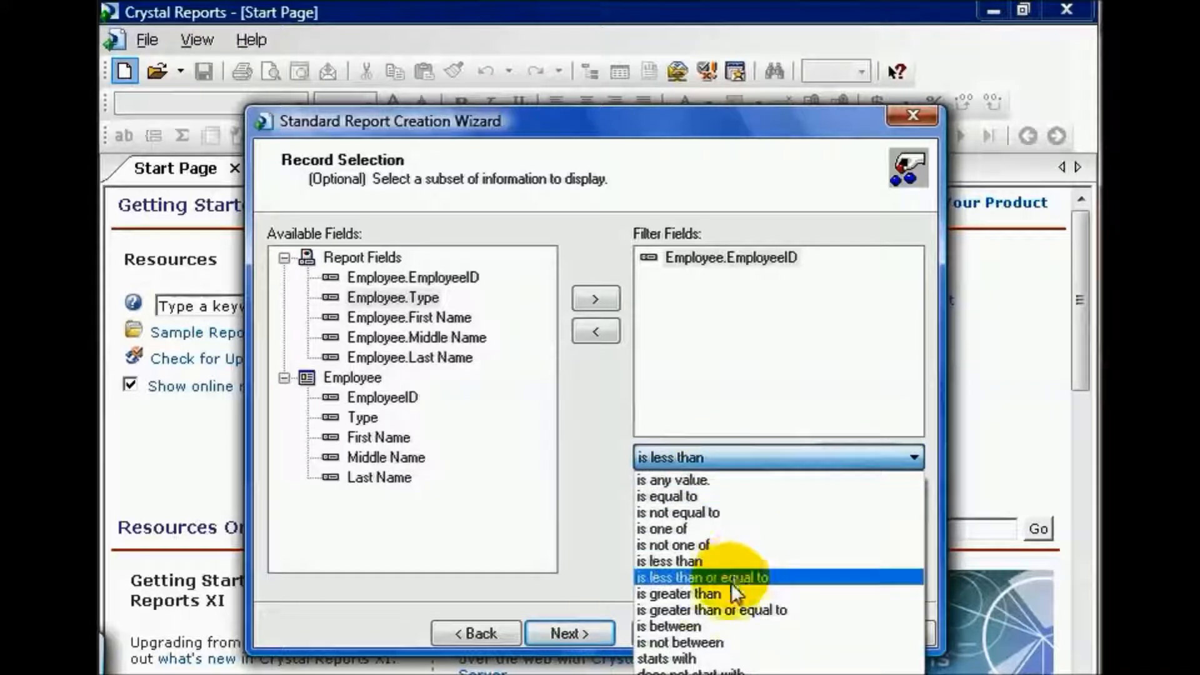
left_click(687, 625)
left_click(651, 488)
type("103")
left_click(650, 553)
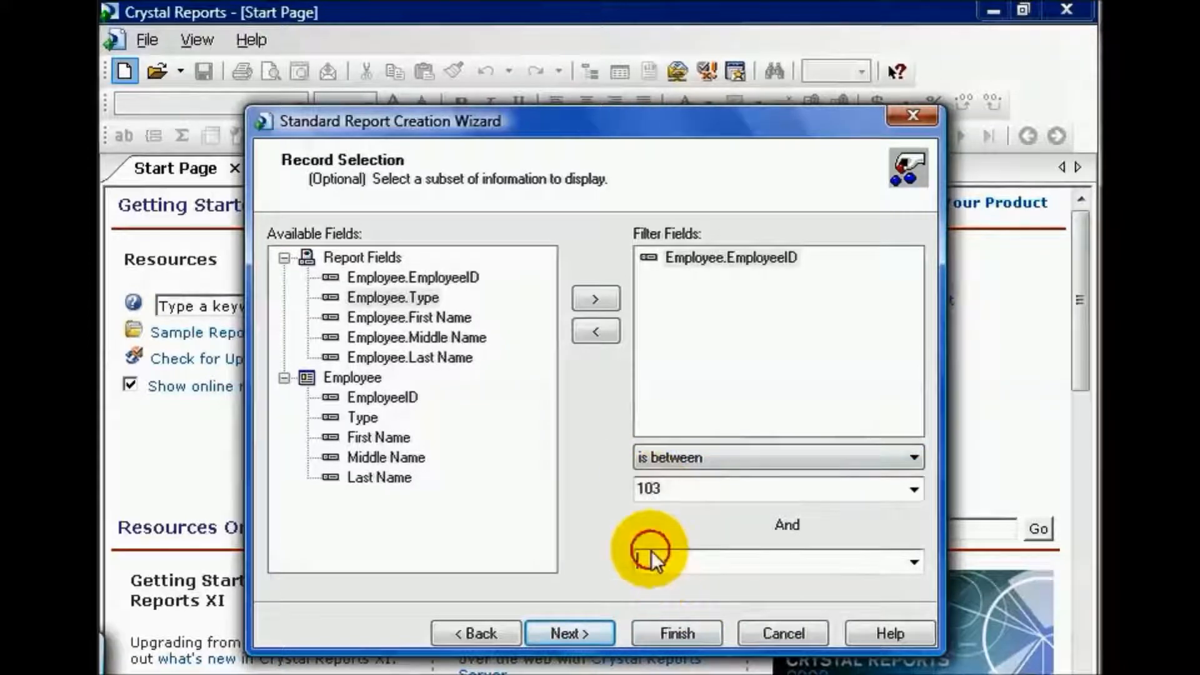
type("201")
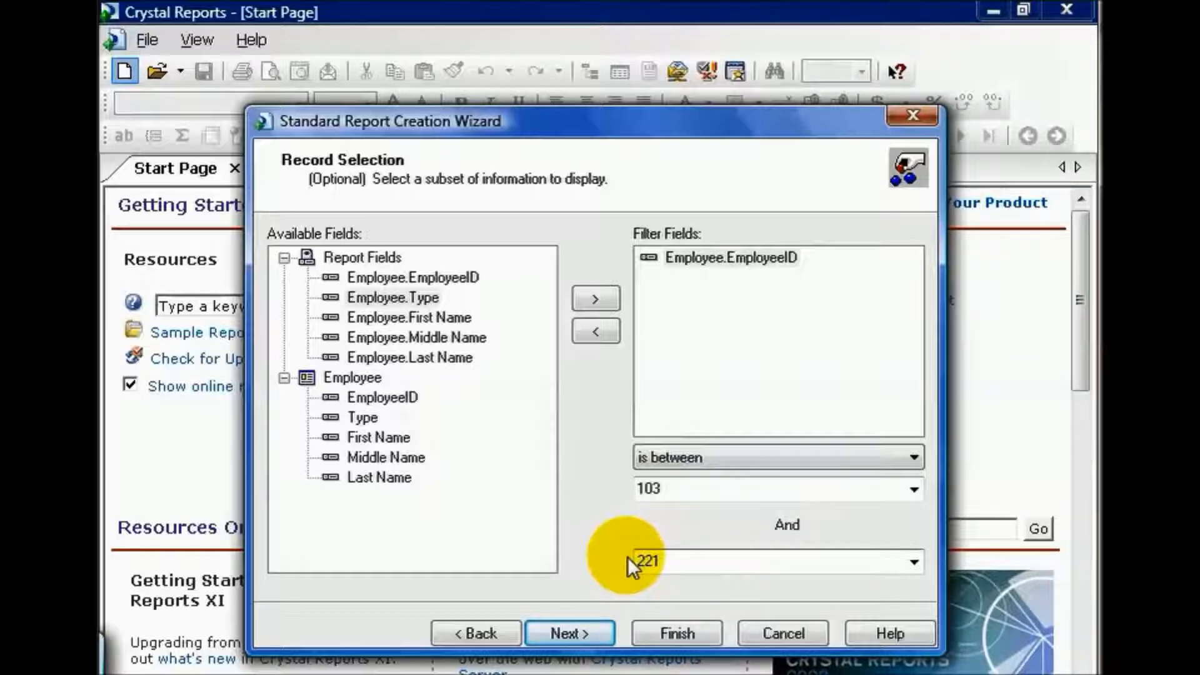
Reset the Employee.EmployeeID condition to "is any value" and remove the field from the record selection filters
left_click(911, 460)
left_click(846, 473)
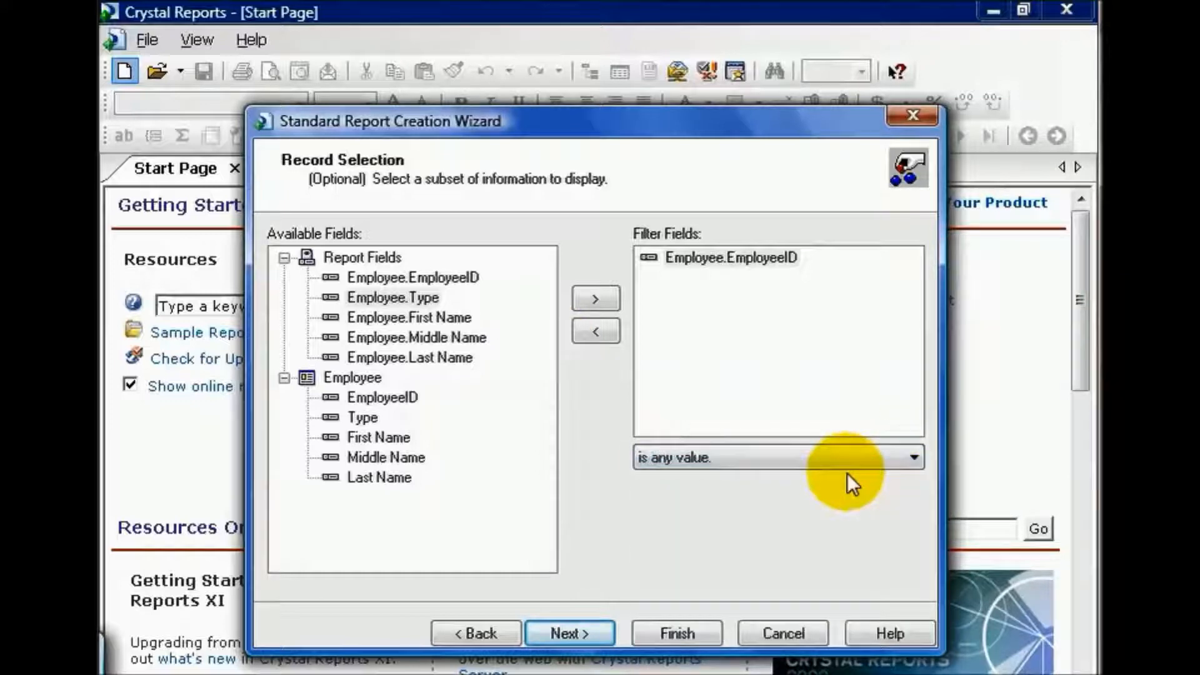
left_click(730, 257)
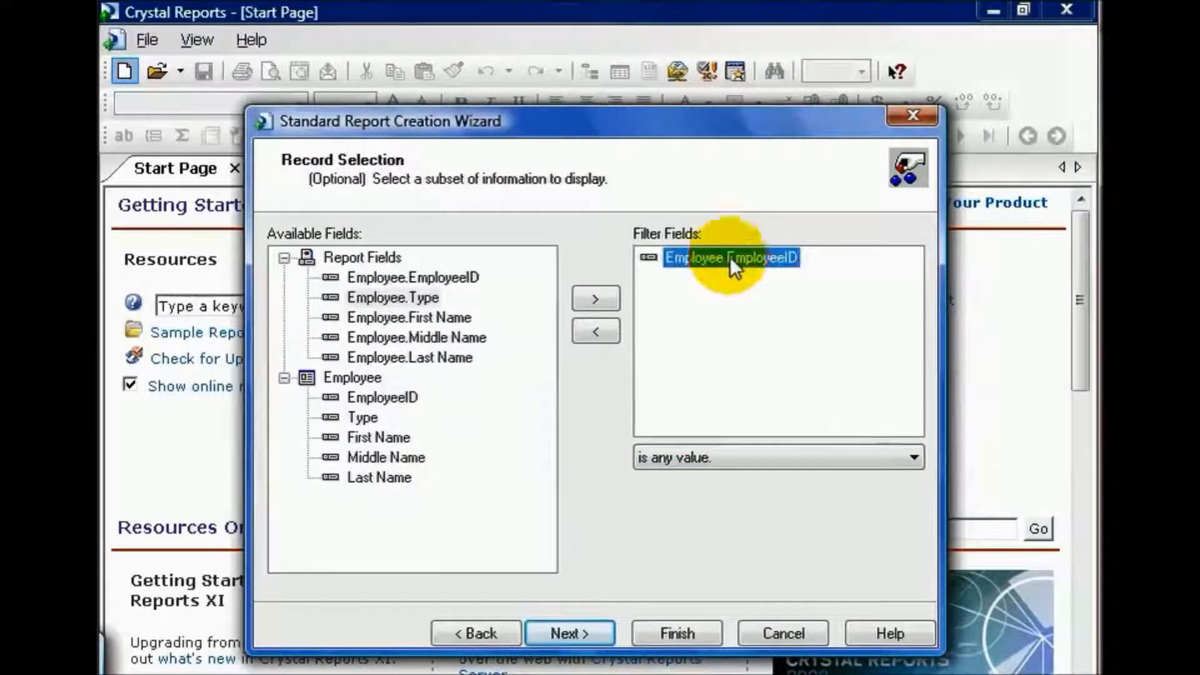
left_click(599, 329)
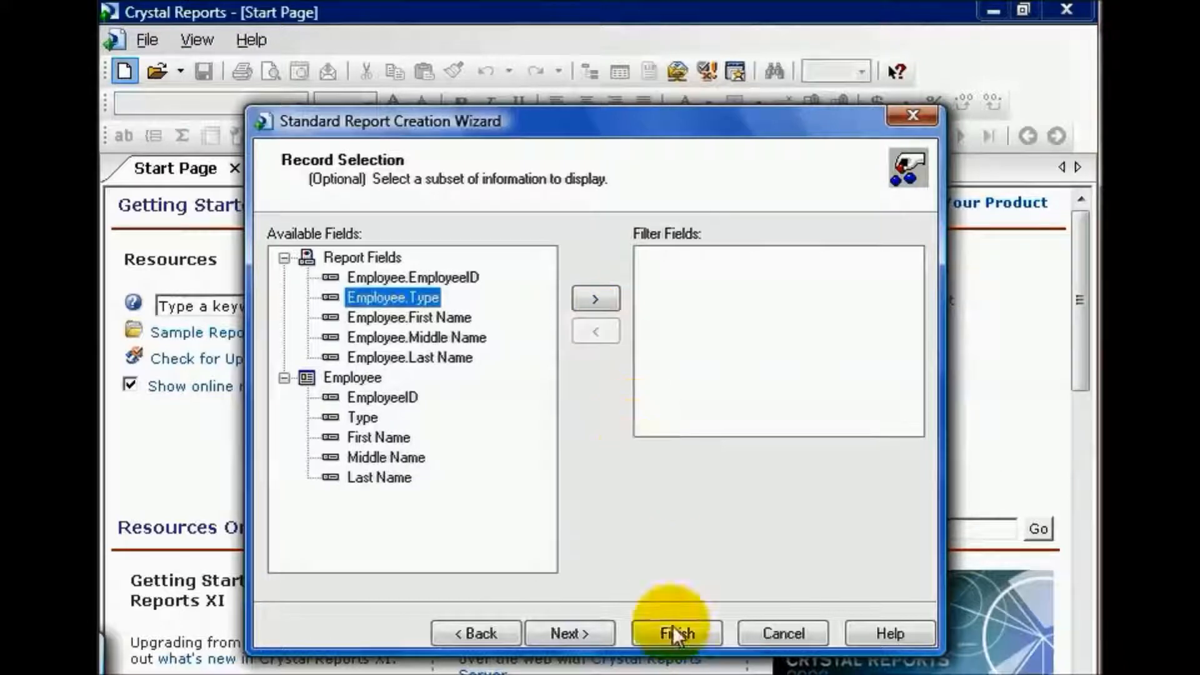
Preview the Block (Blue) and Confidential Underlay templates on the template page, and finish the report with No Template
left_click(584, 638)
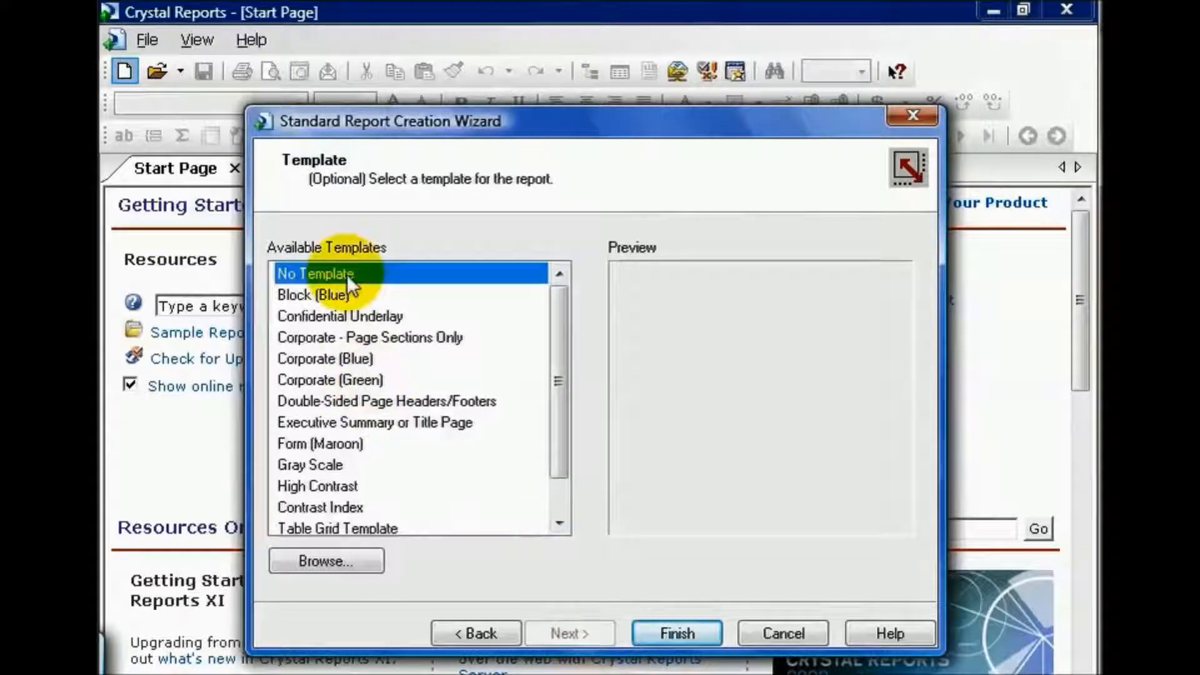
left_click(332, 295)
left_click(339, 320)
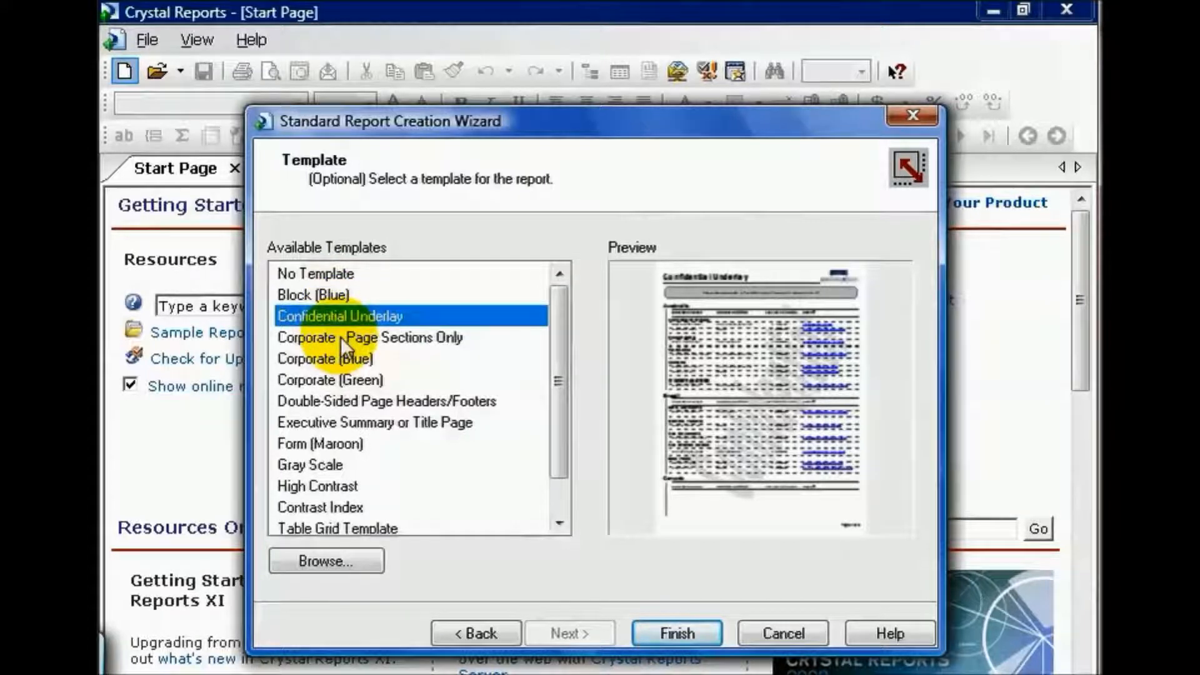
left_click(320, 273)
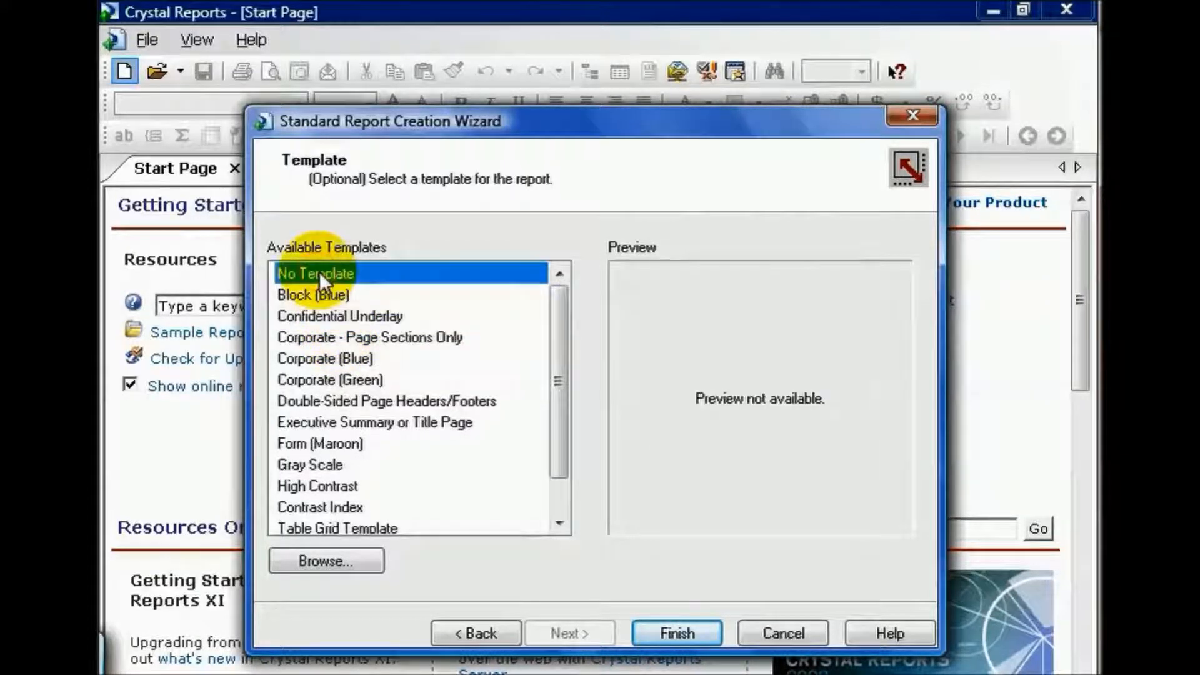
left_click(708, 629)
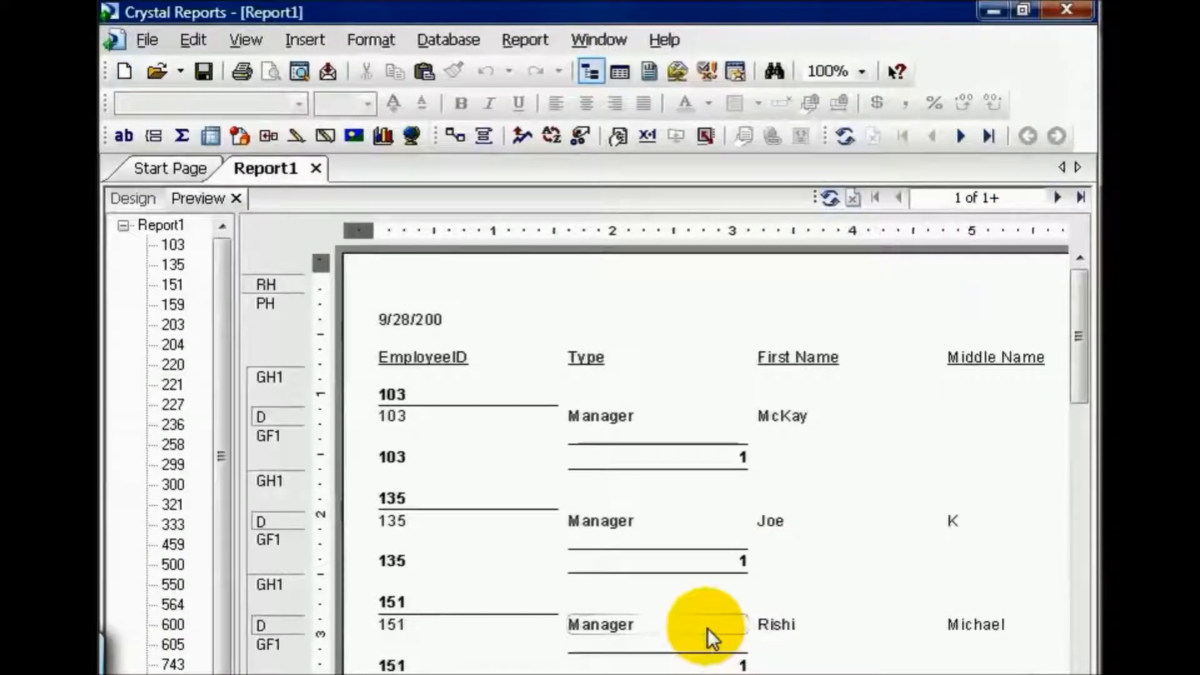